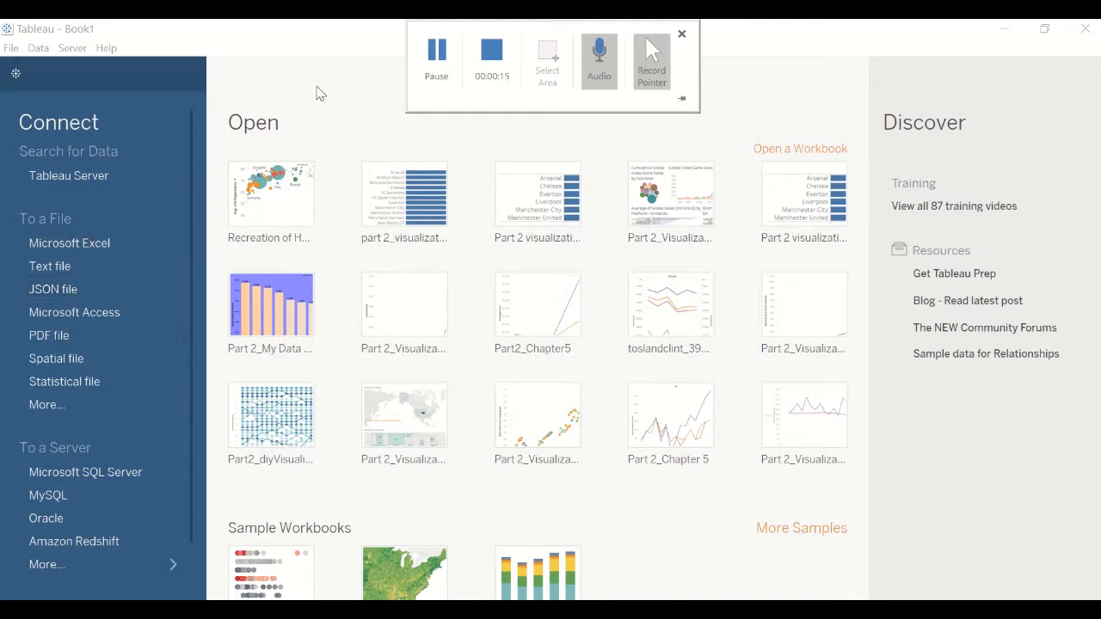
# - Connect to the income_per_person text file in the Gapminder - world data folder and clean it with Data Interpreter
pyautogui.click(50, 266)
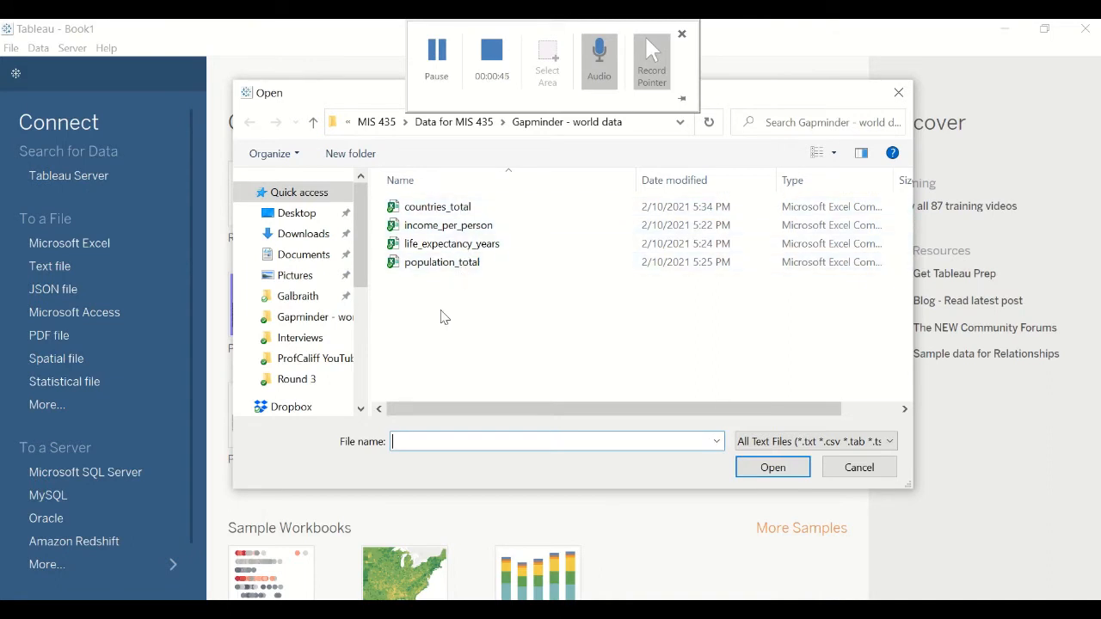
pyautogui.moveTo(732, 98)
pyautogui.mouseDown()
pyautogui.moveTo(765, 100)
pyautogui.moveTo(748, 105)
pyautogui.mouseUp()
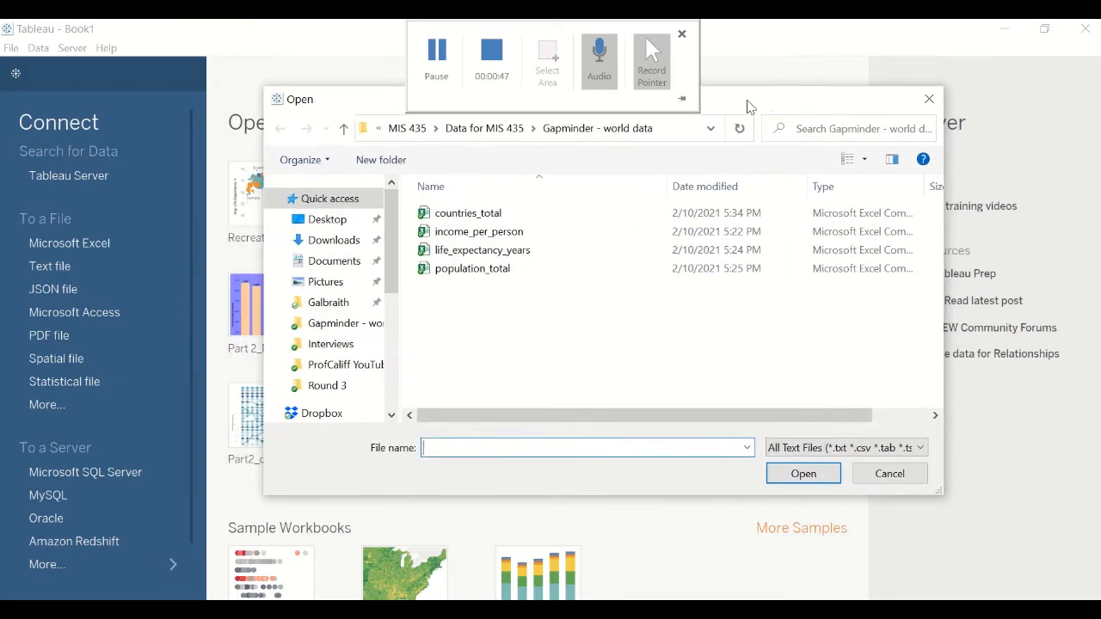
pyautogui.doubleClick(479, 233)
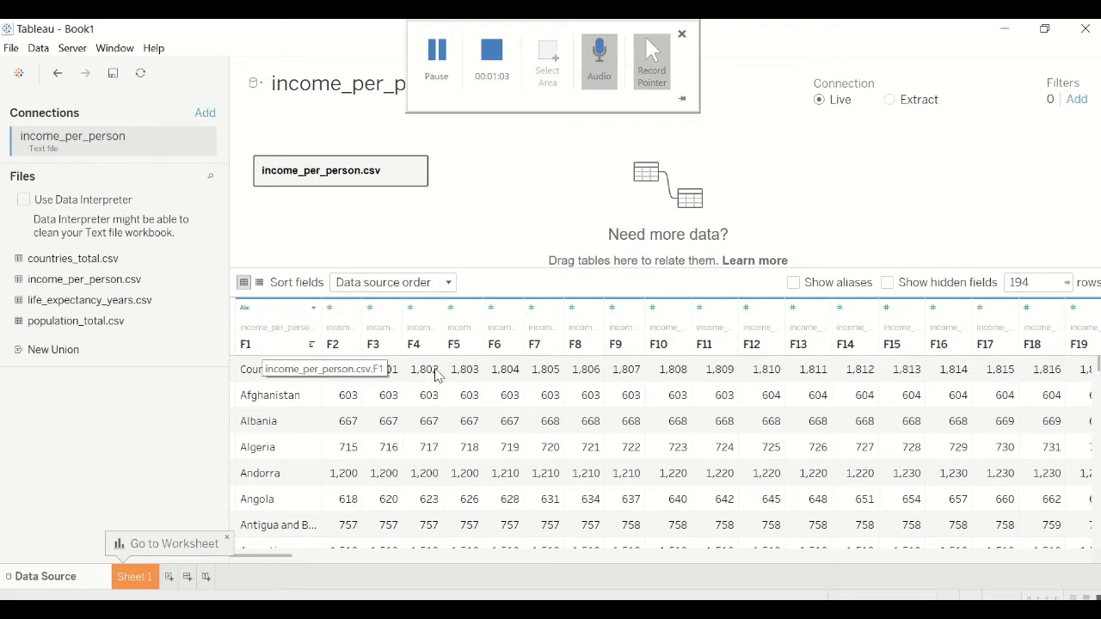
pyautogui.click(23, 201)
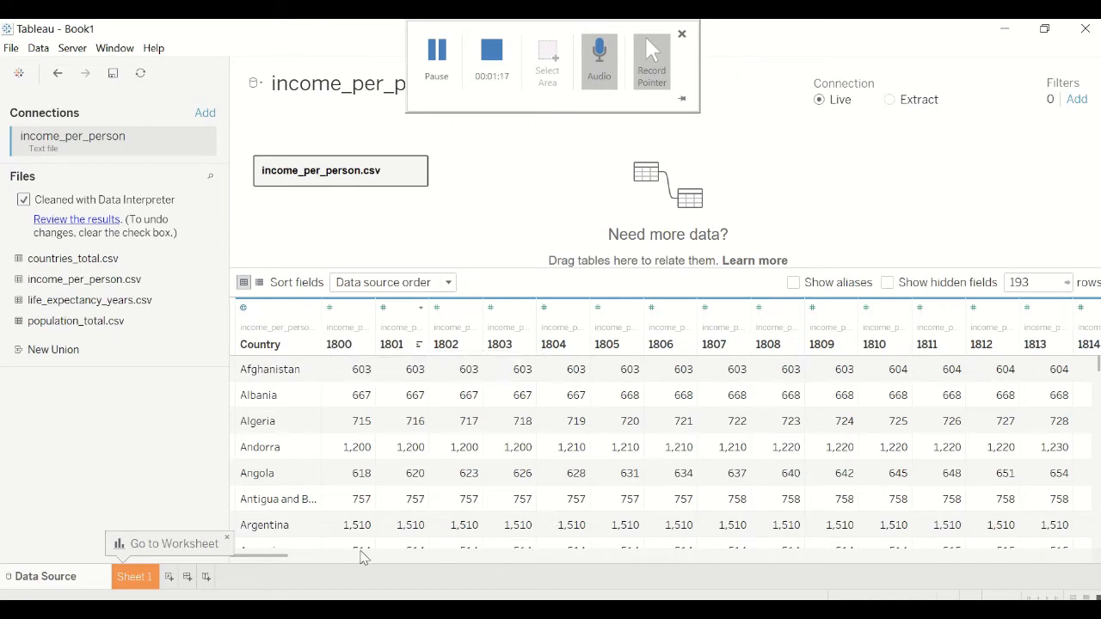
# - Pivot all the year columns from 1800 through 2018 in the income_per_person data
pyautogui.moveTo(278, 557)
pyautogui.mouseDown()
pyautogui.moveTo(1094, 565)
pyautogui.moveTo(264, 565)
pyautogui.mouseUp()
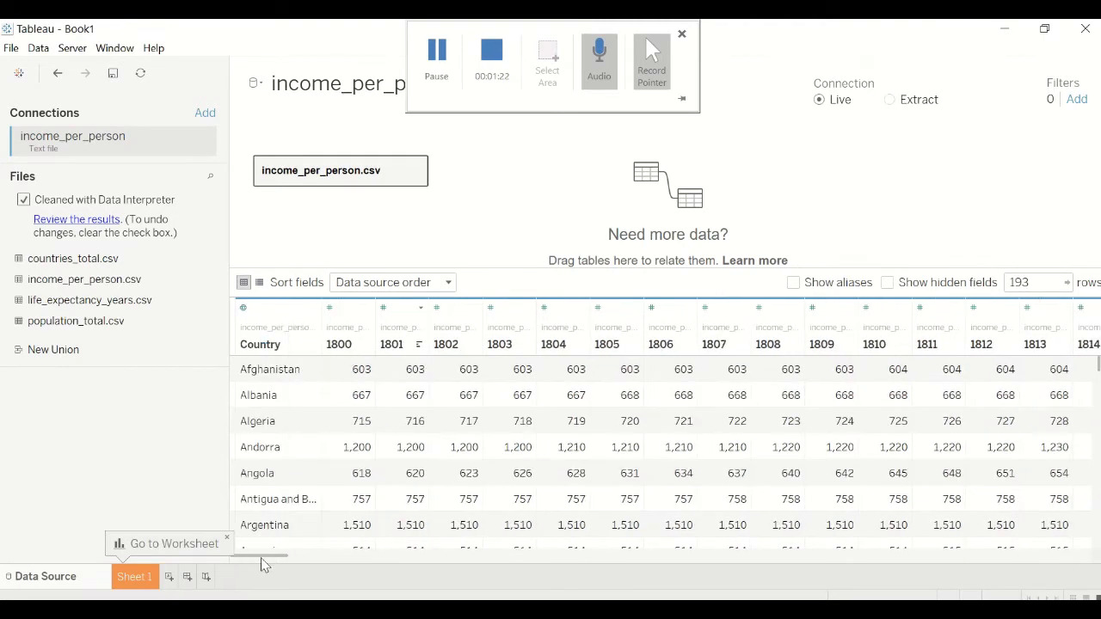
pyautogui.click(345, 349)
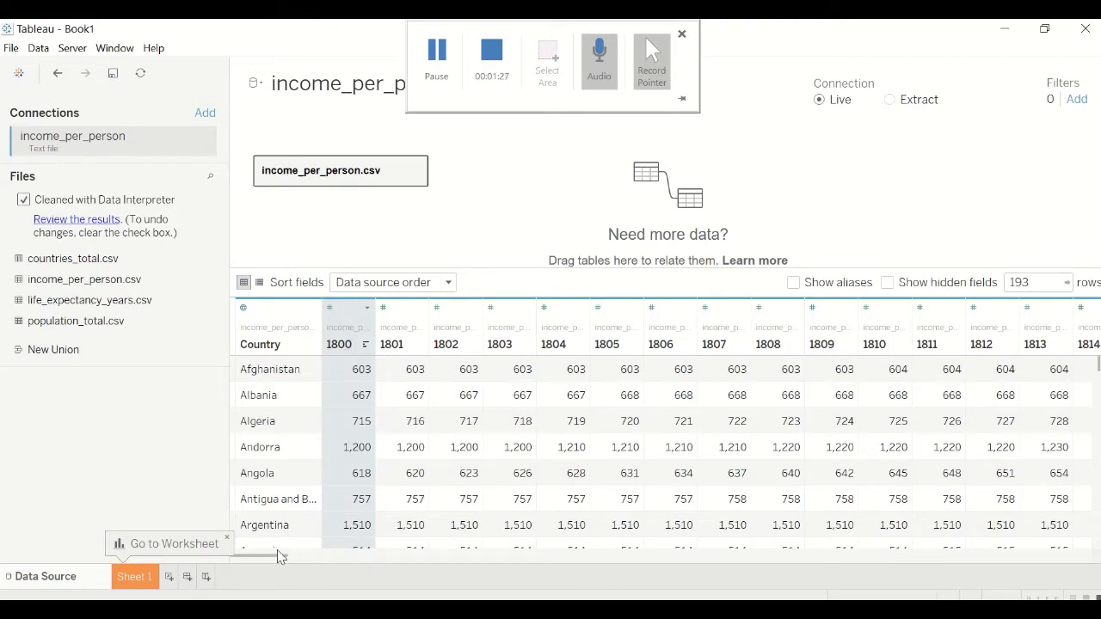
pyautogui.moveTo(277, 560); pyautogui.dragTo(1089, 551)
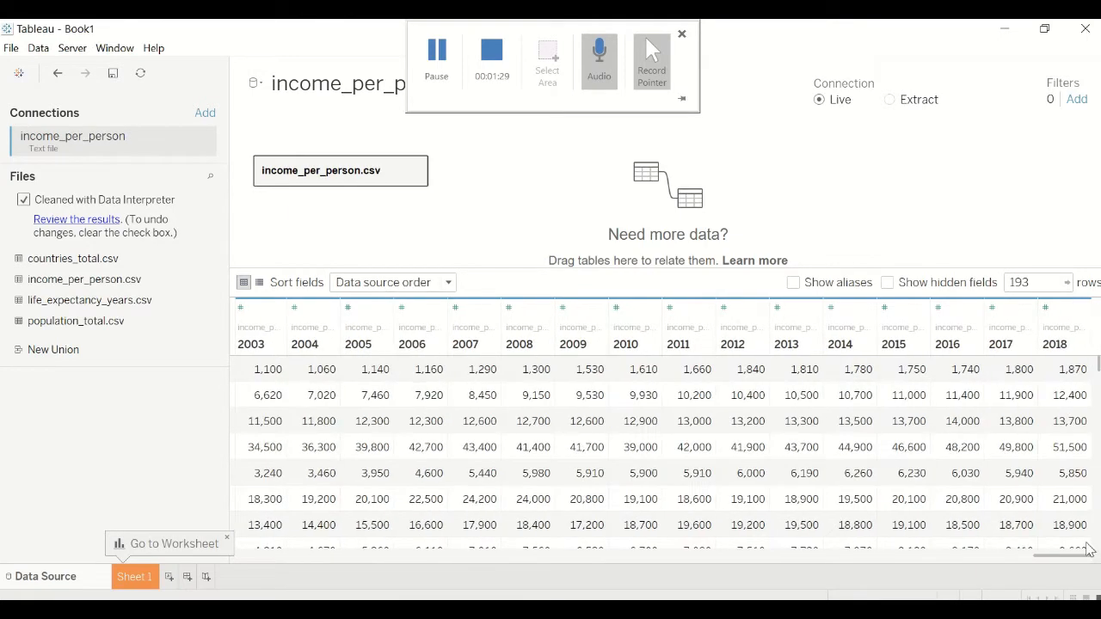
pyautogui.keyDown('shift'); pyautogui.click(1057, 351); pyautogui.keyUp('shift')
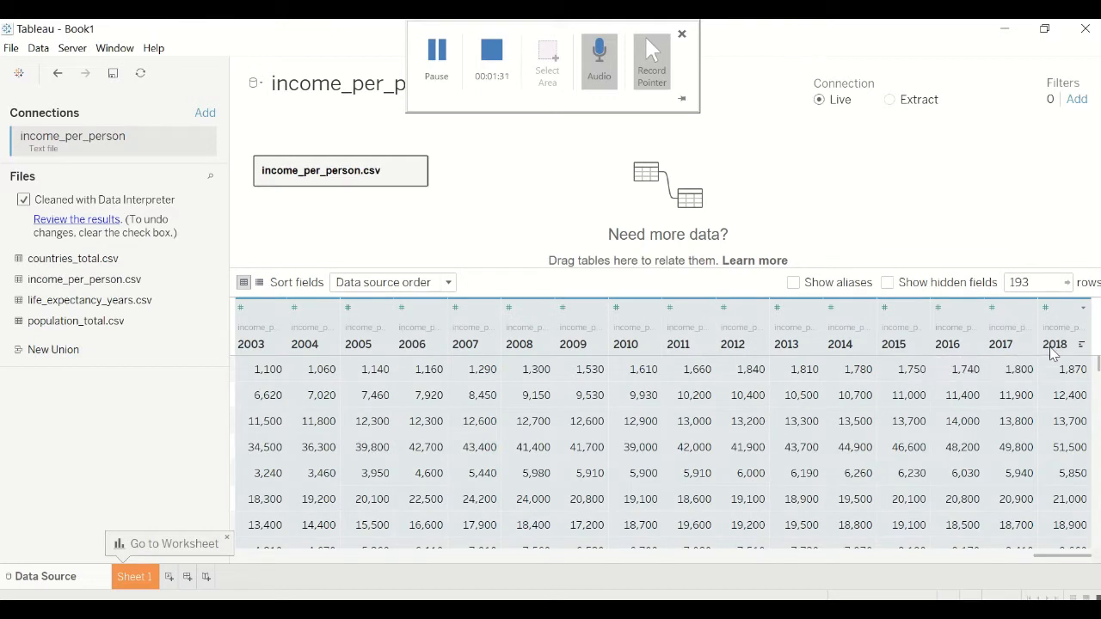
pyautogui.rightClick(1051, 353)
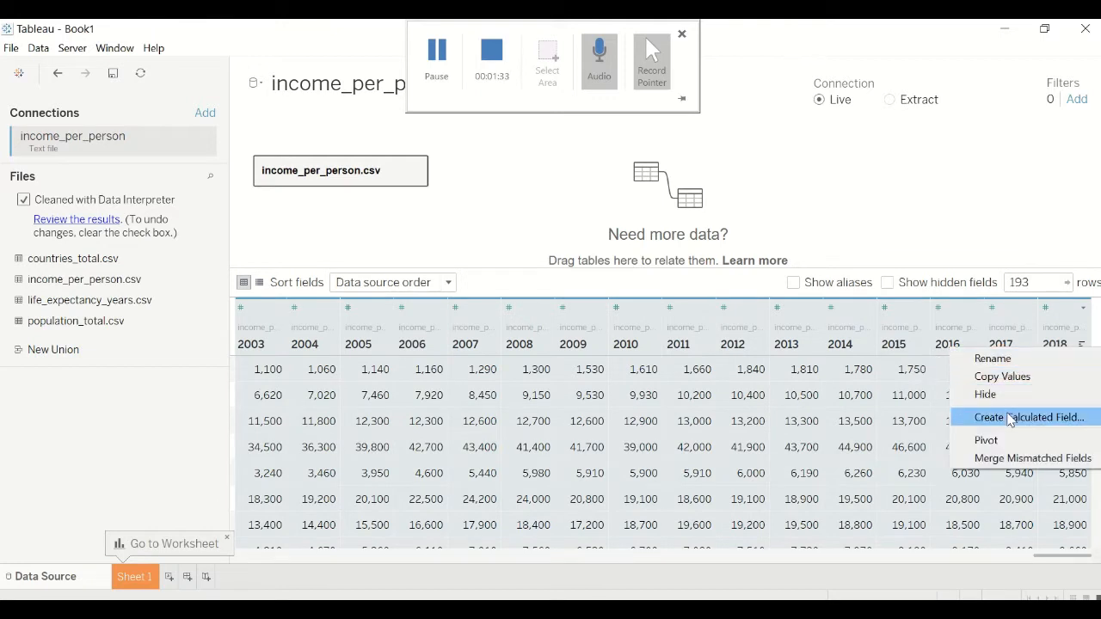
pyautogui.click(987, 440)
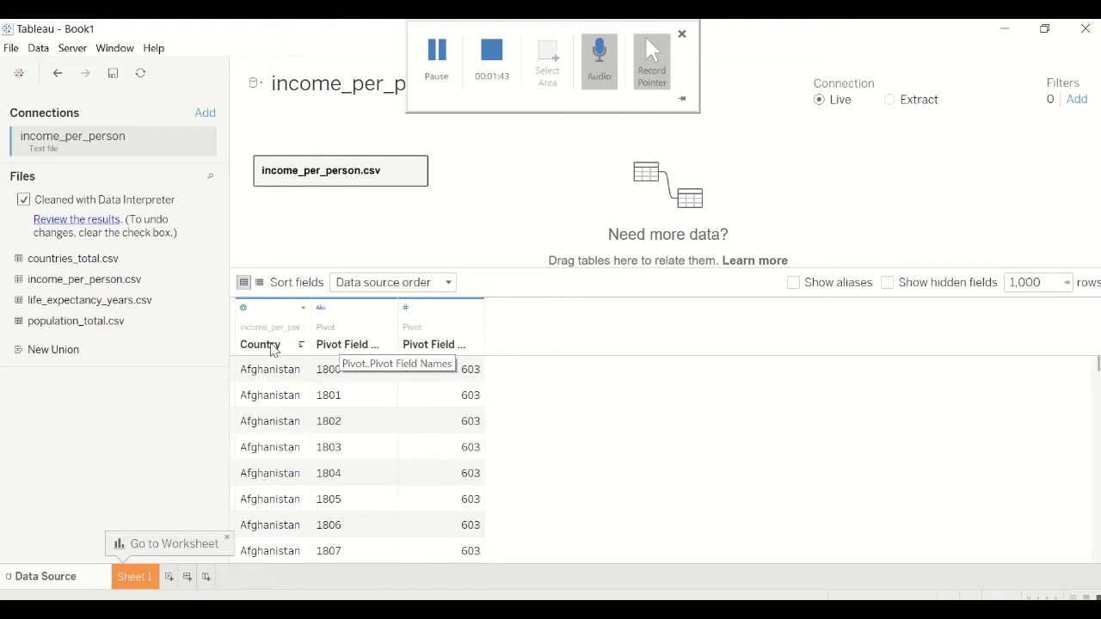
# - Rename the pivot field names column to Year and the pivot field values column to Income
pyautogui.doubleClick(343, 346)
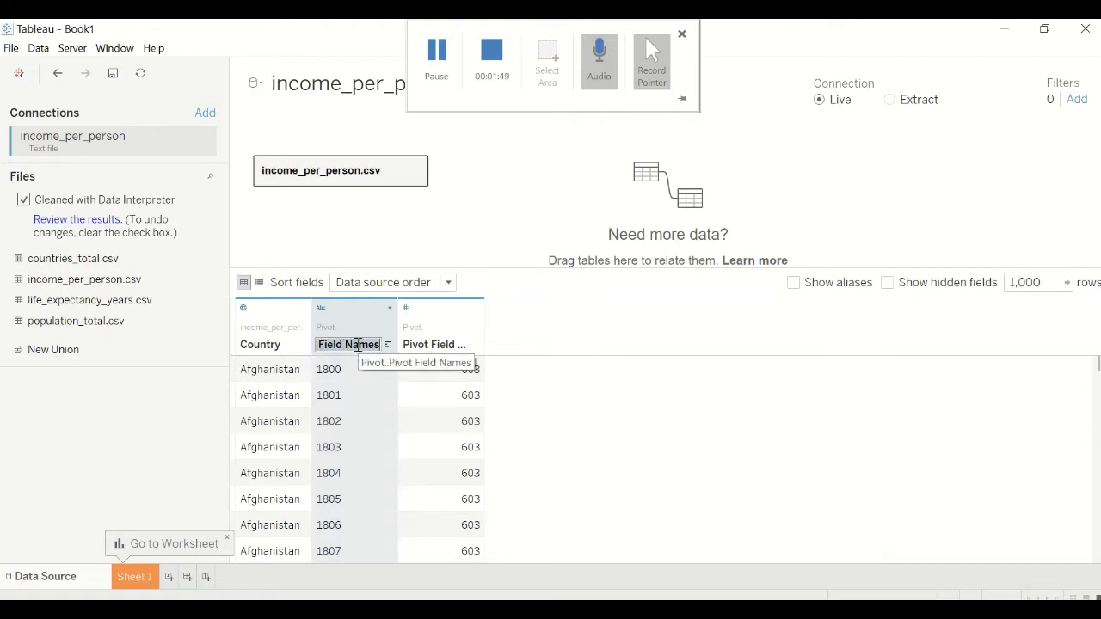
pyautogui.write('Yea')
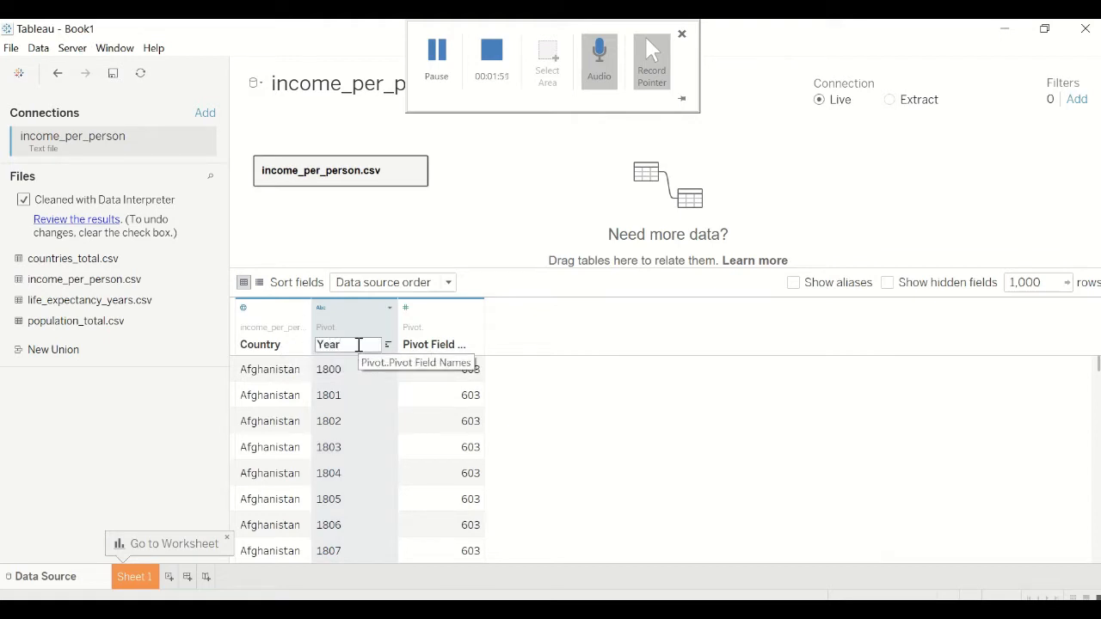
pyautogui.write('r')
pyautogui.press('Return')
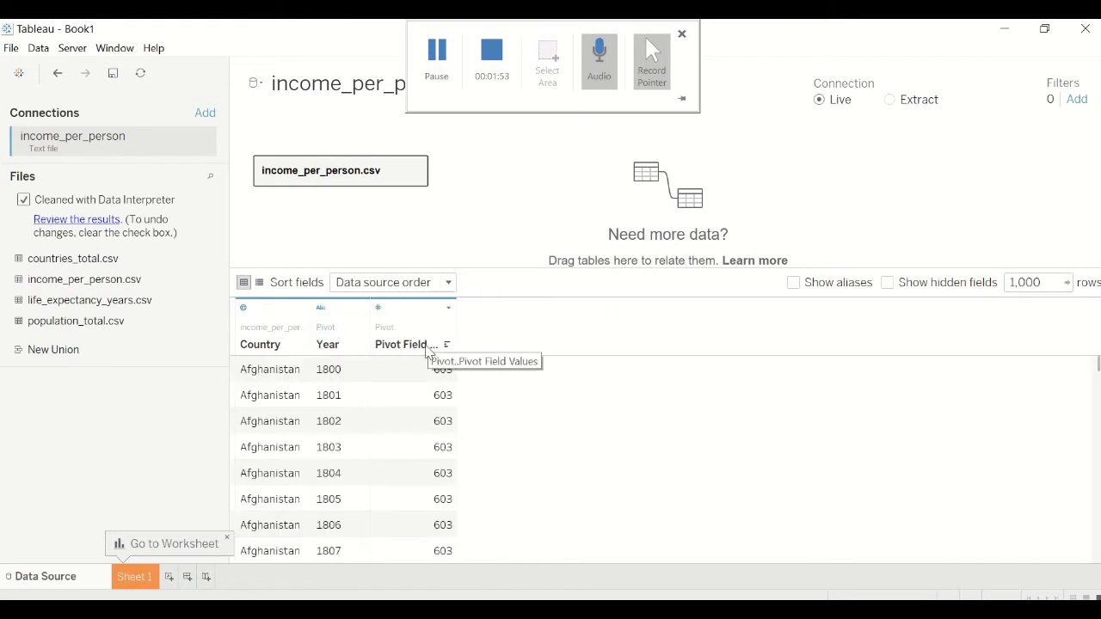
pyautogui.doubleClick(424, 346)
pyautogui.press('BackSpace')
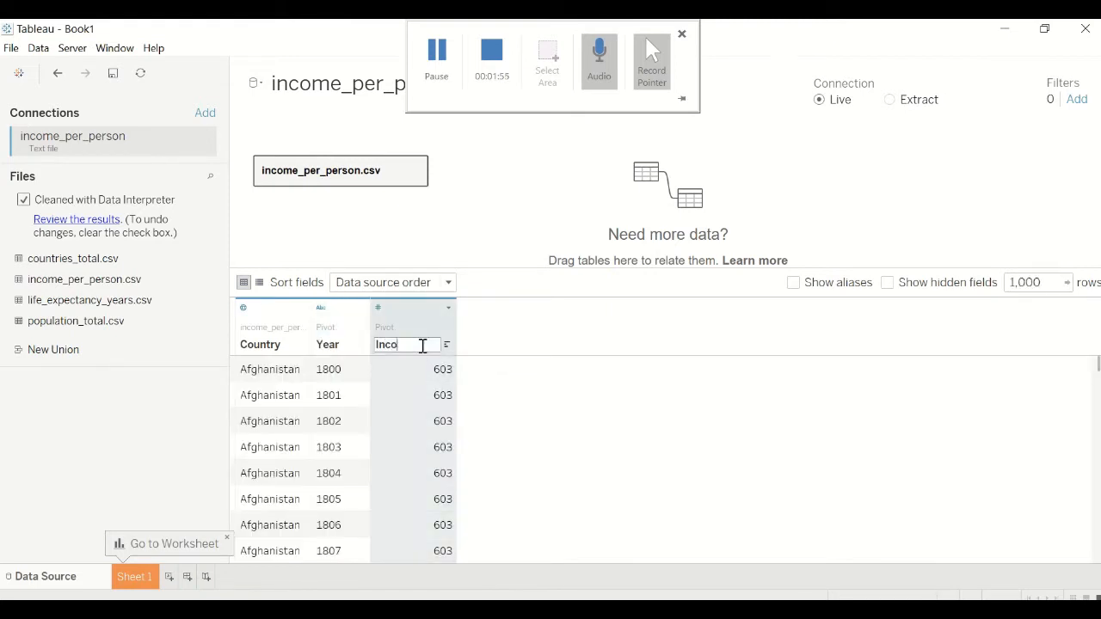
pyautogui.press('Return')
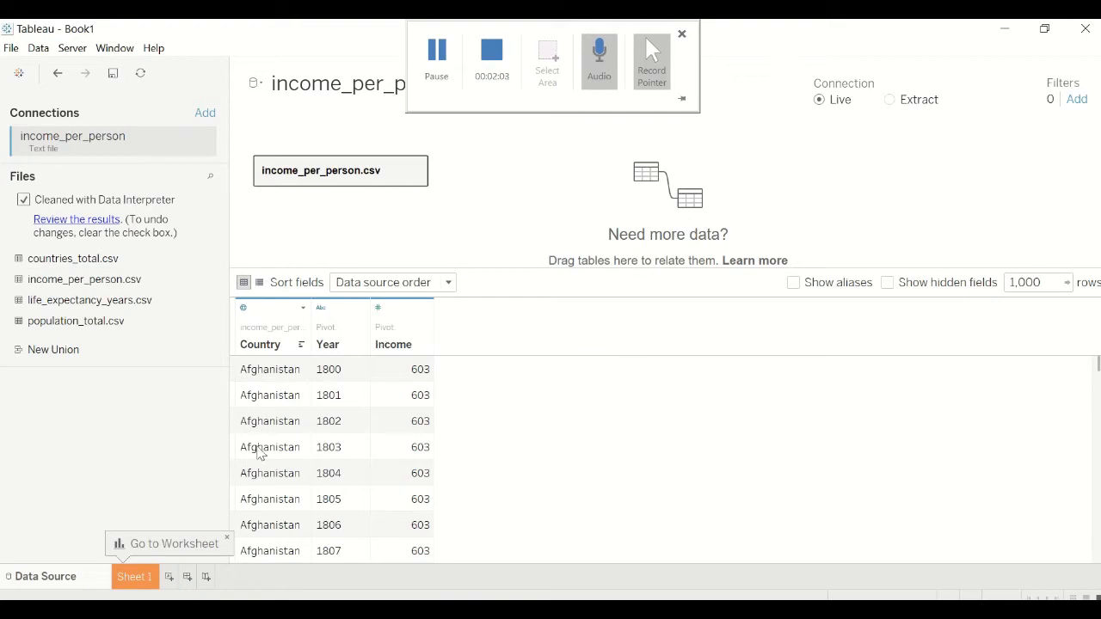
# - Add the countries_total text file to the workbook as a new, separate data source
pyautogui.click(15, 50)
pyautogui.click(52, 68)
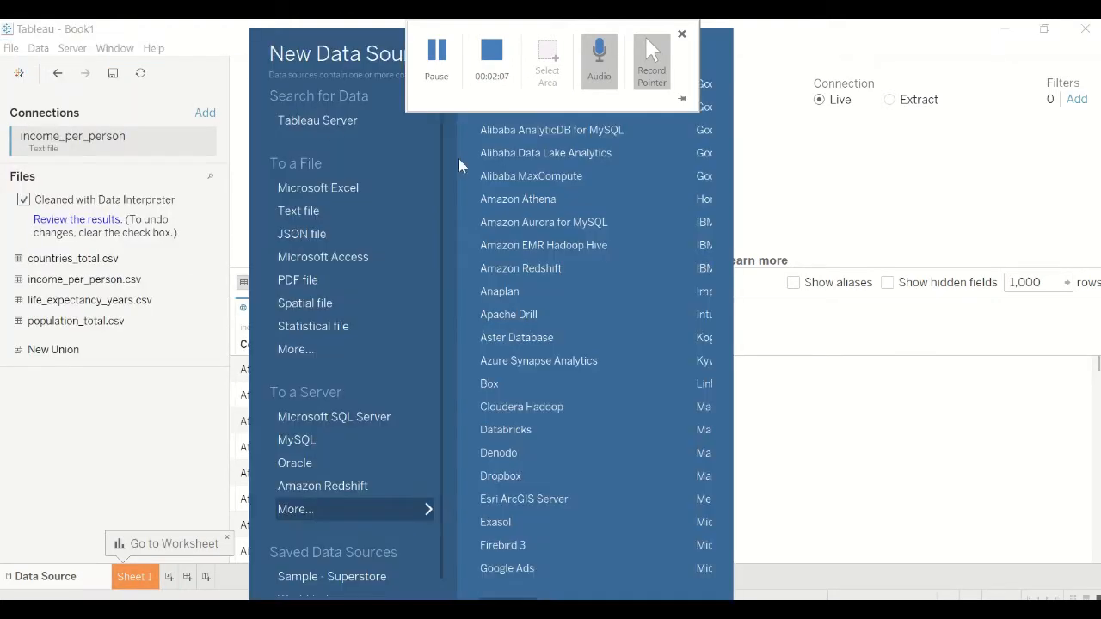
pyautogui.click(300, 211)
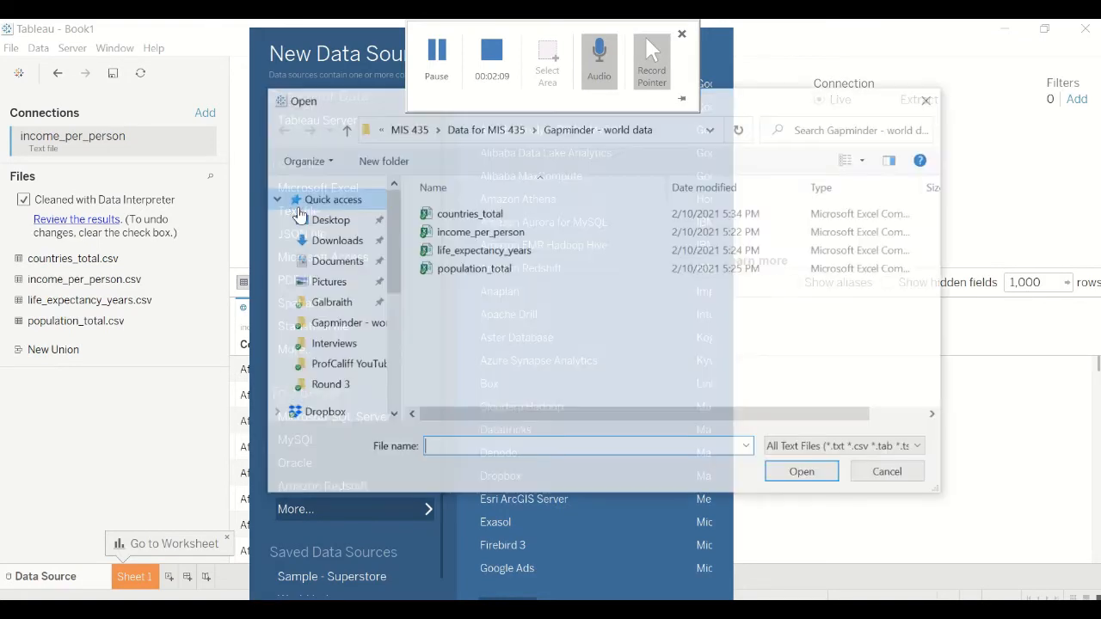
pyautogui.click(468, 222)
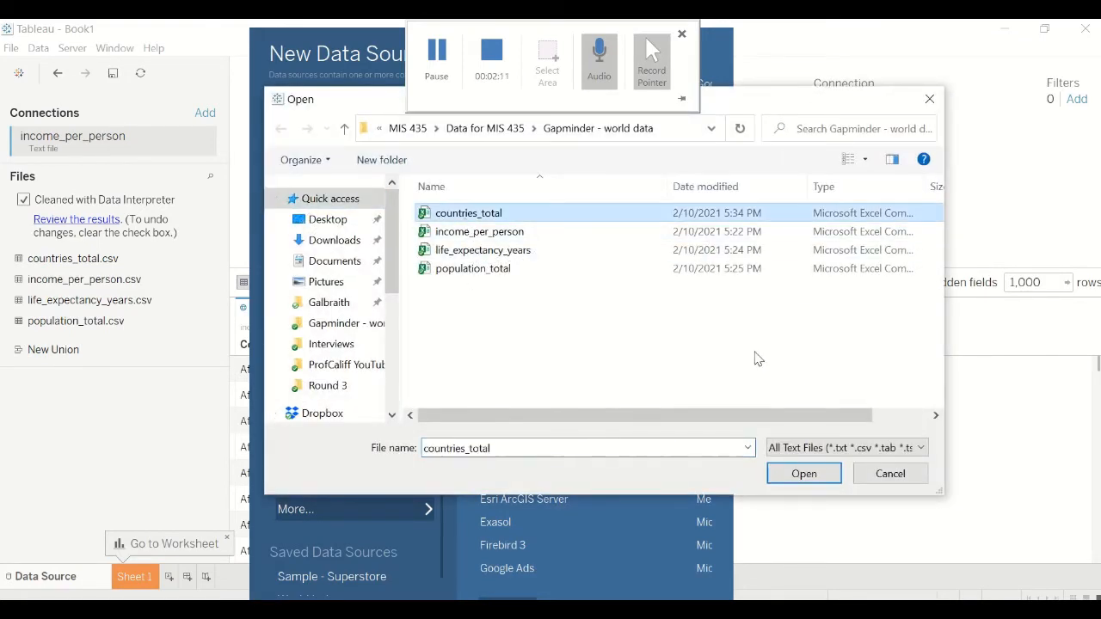
pyautogui.click(804, 474)
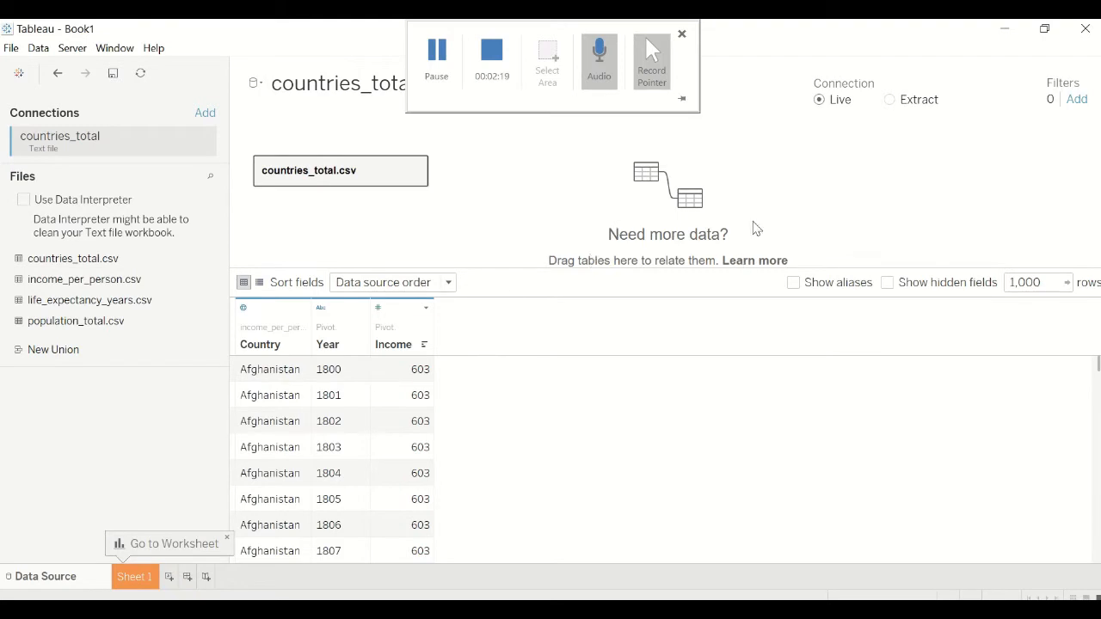
# - Compare the columns of the countries_total and income_per_person data sources, checking how each one names its country field
pyautogui.click(138, 580)
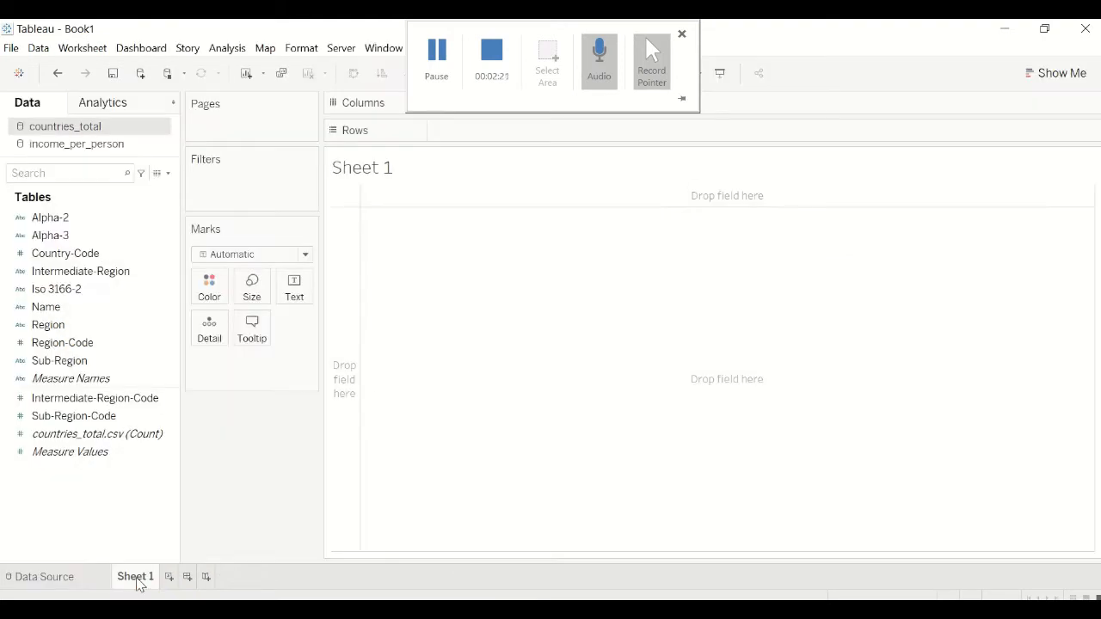
pyautogui.doubleClick(82, 129)
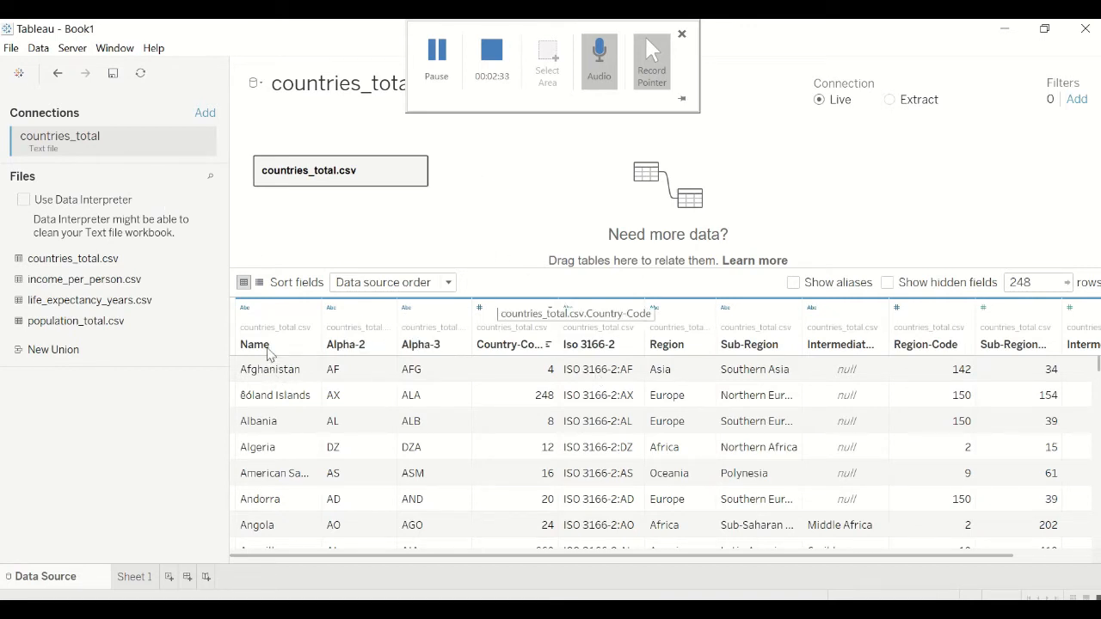
pyautogui.scroll(-5, 280, 422)
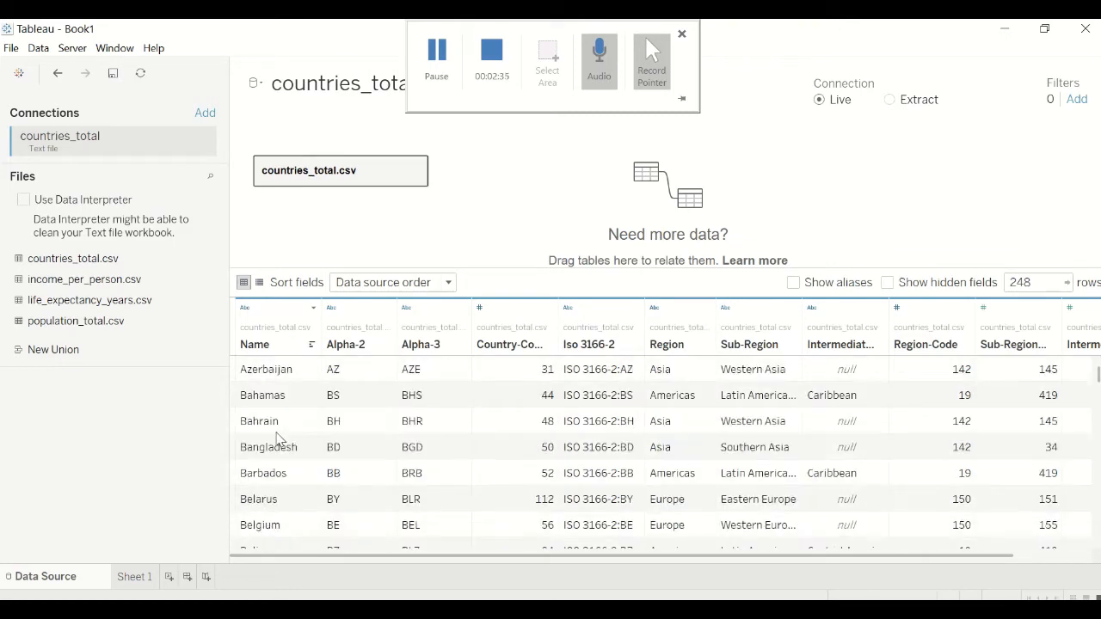
pyautogui.scroll(5, 280, 443)
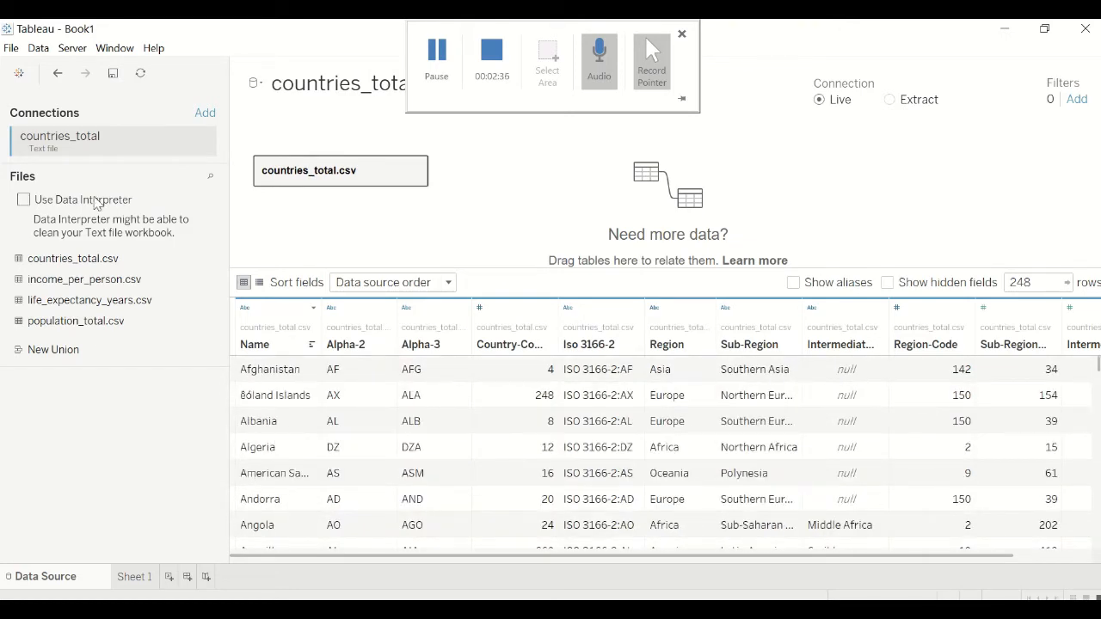
pyautogui.click(134, 576)
pyautogui.doubleClick(91, 144)
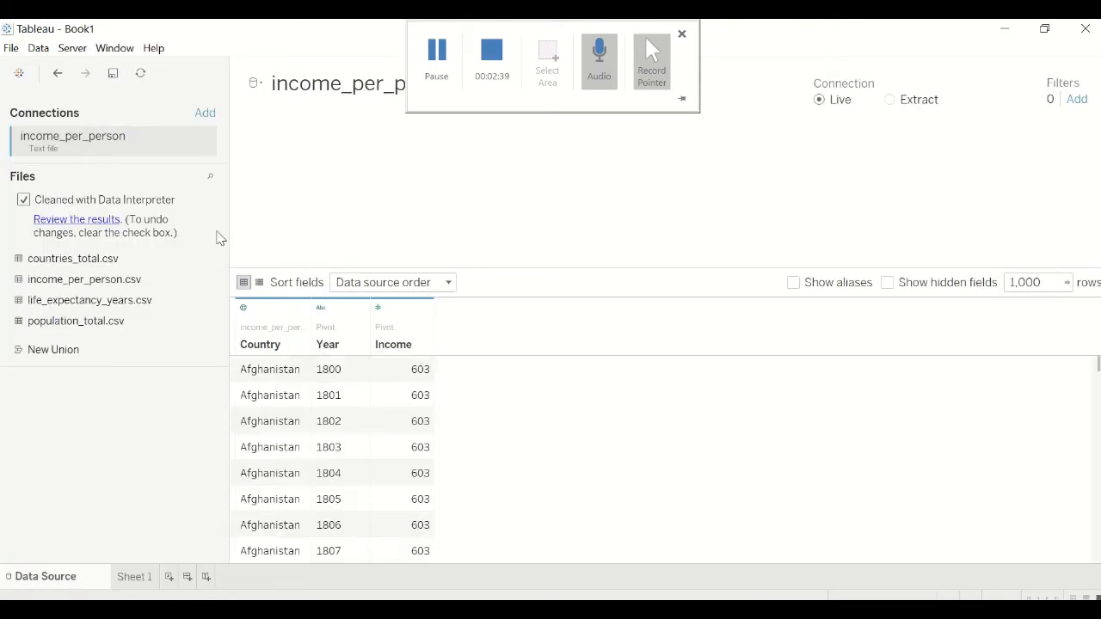
pyautogui.click(143, 577)
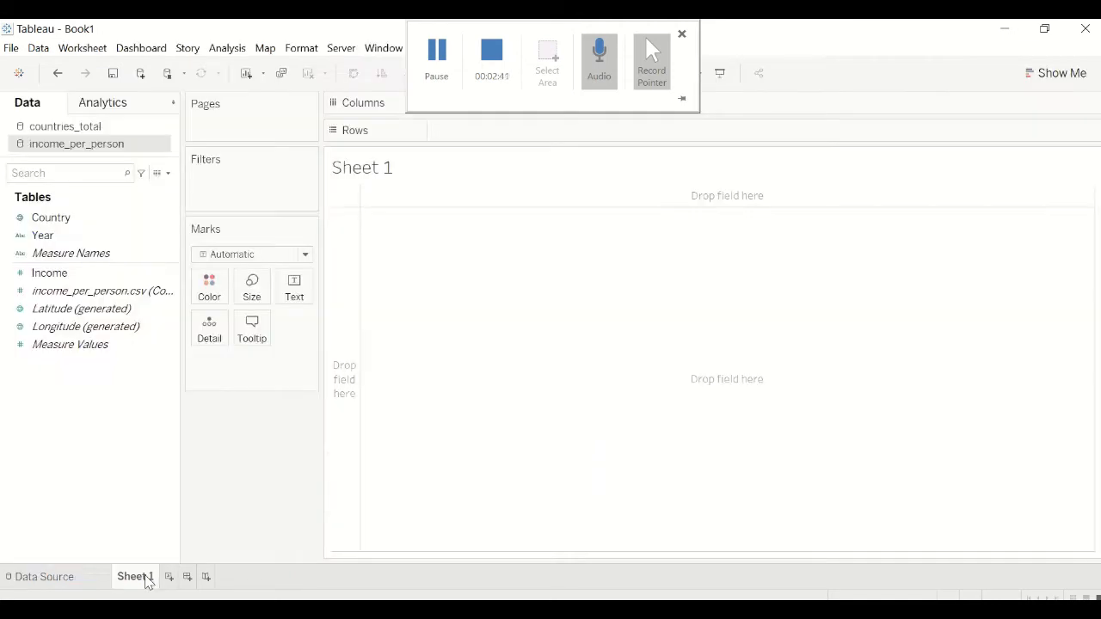
pyautogui.click(97, 127)
pyautogui.doubleClick(97, 127)
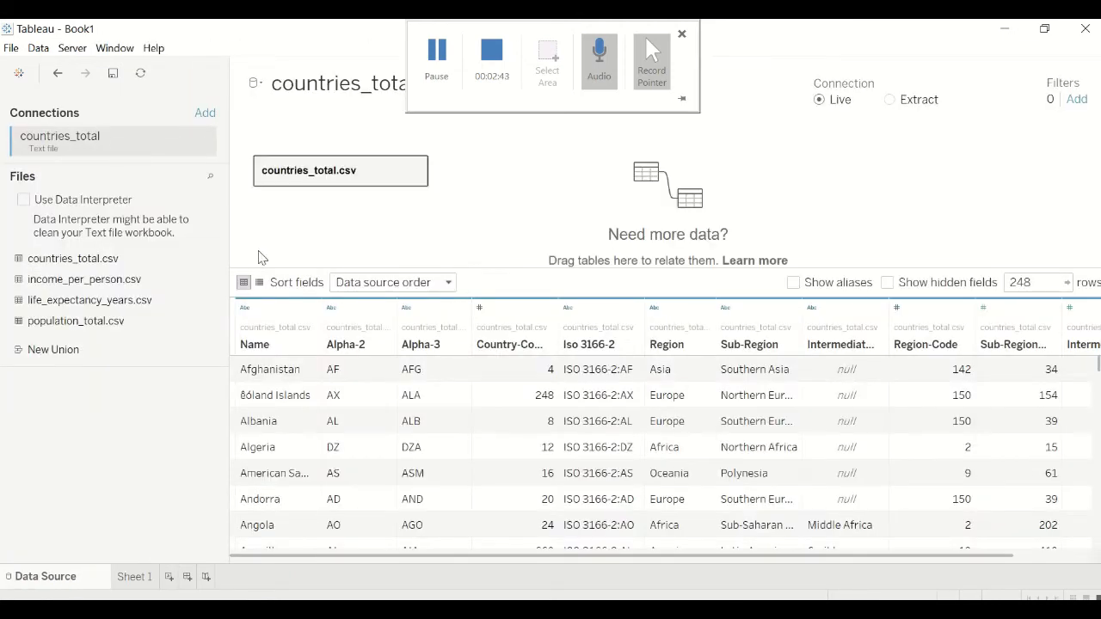
pyautogui.doubleClick(271, 346)
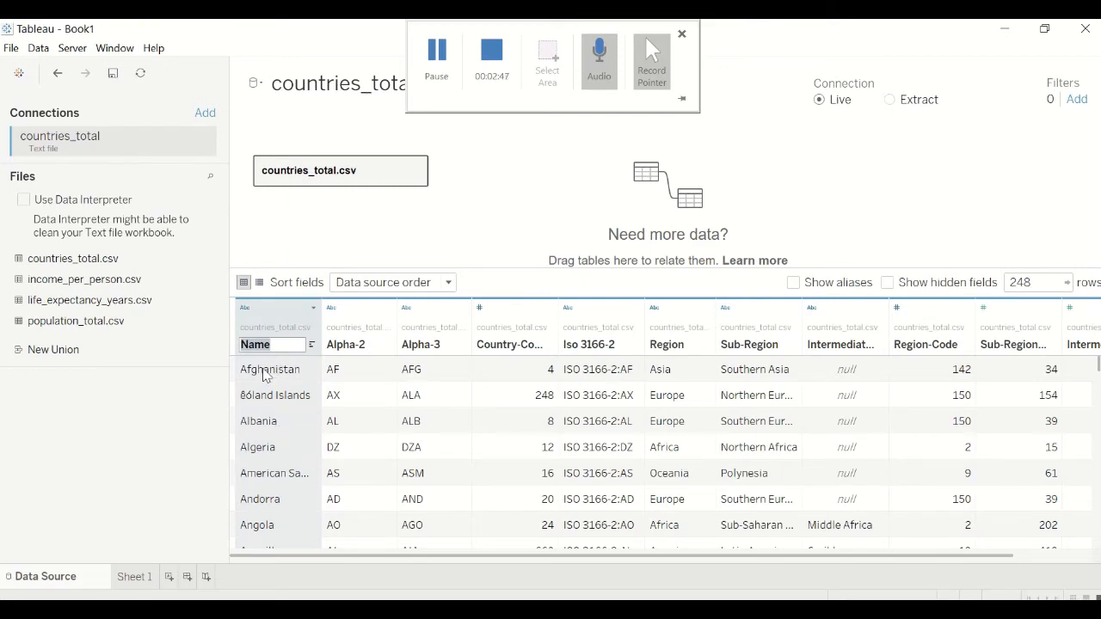
pyautogui.click(136, 582)
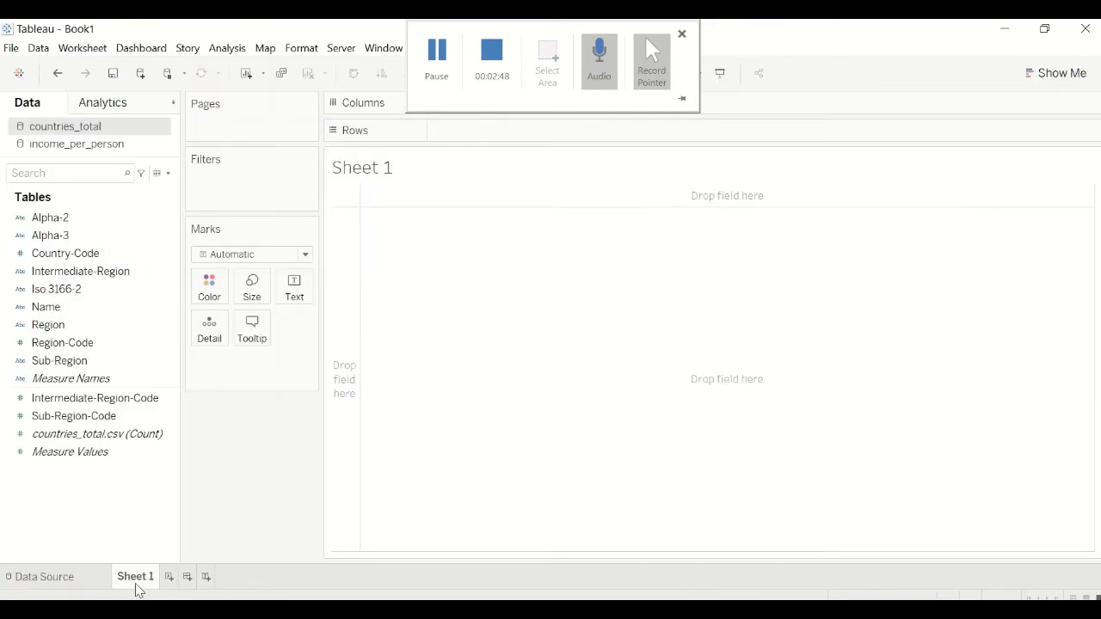
pyautogui.click(95, 144)
pyautogui.doubleClick(95, 146)
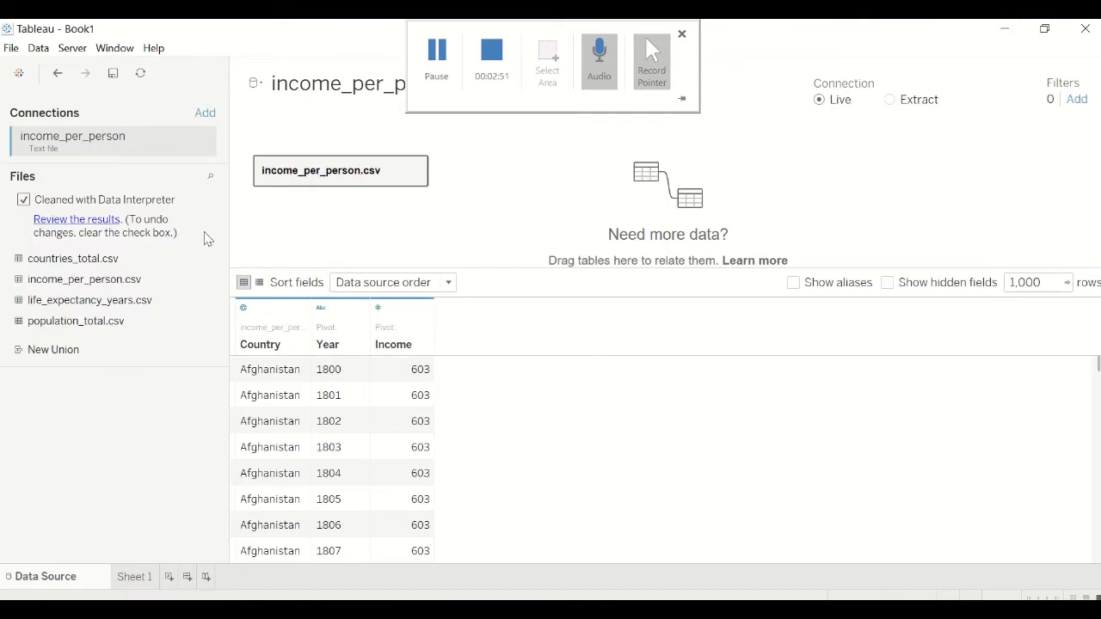
# - Rename the Name field in the countries_total data source to Country
pyautogui.click(135, 578)
pyautogui.doubleClick(82, 127)
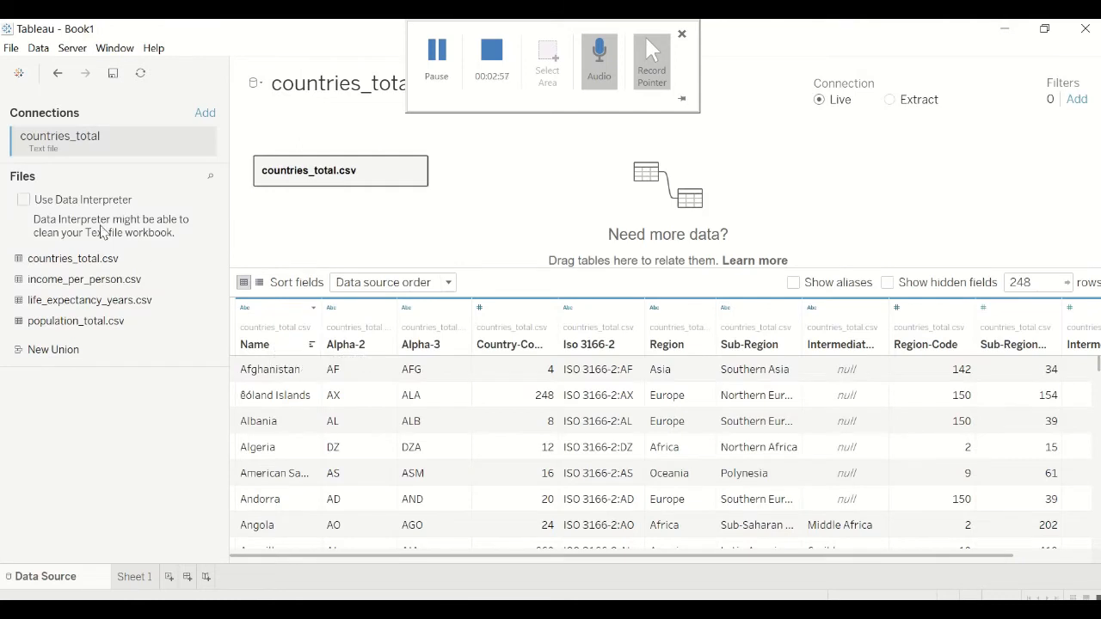
pyautogui.doubleClick(258, 346)
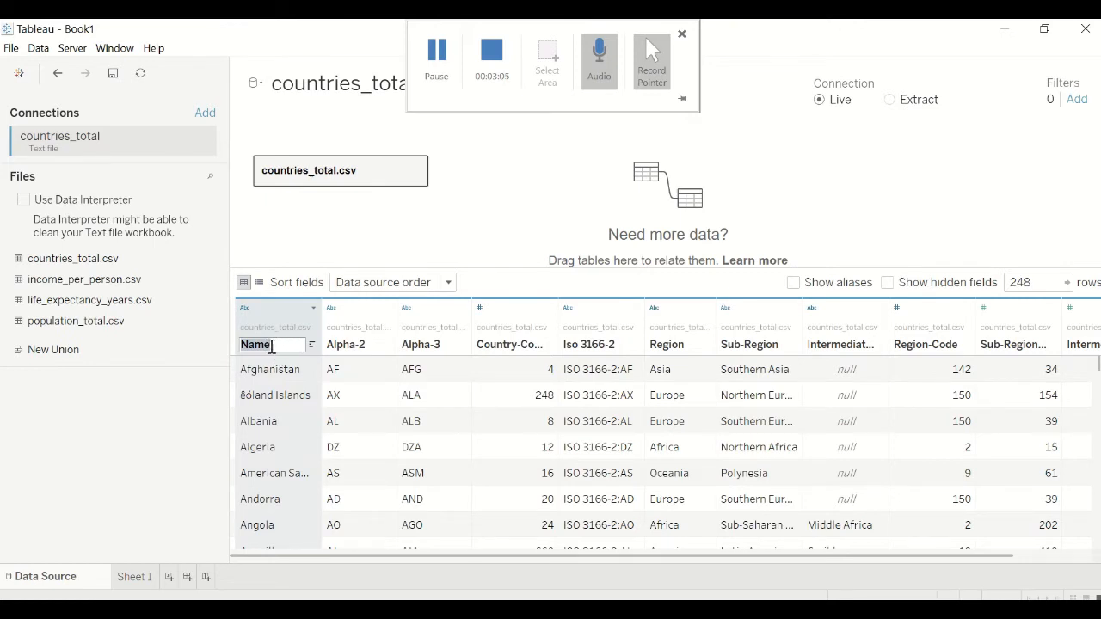
pyautogui.write('Country')
pyautogui.press('Return')
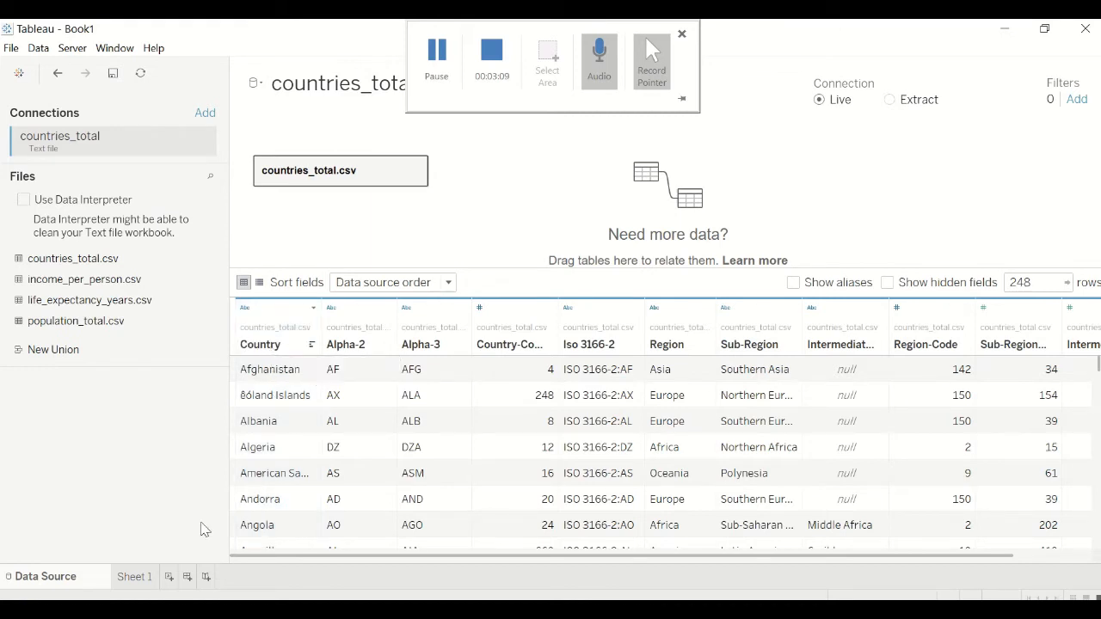
# - Add the life_expectancy_years text file to the workbook as a new, separate data source
pyautogui.click(140, 572)
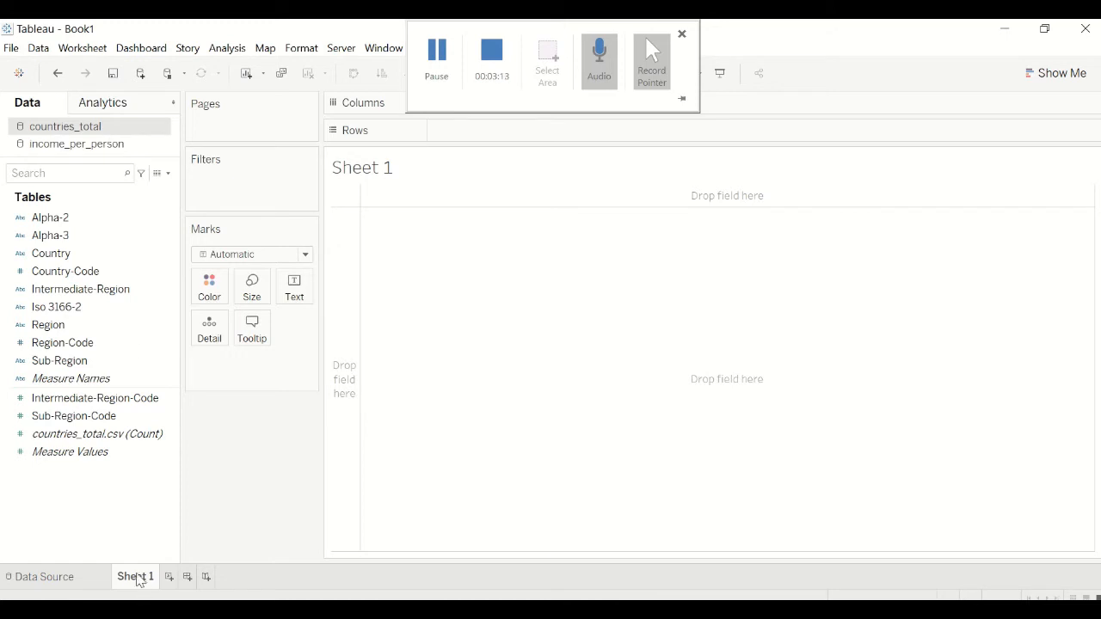
pyautogui.click(37, 47)
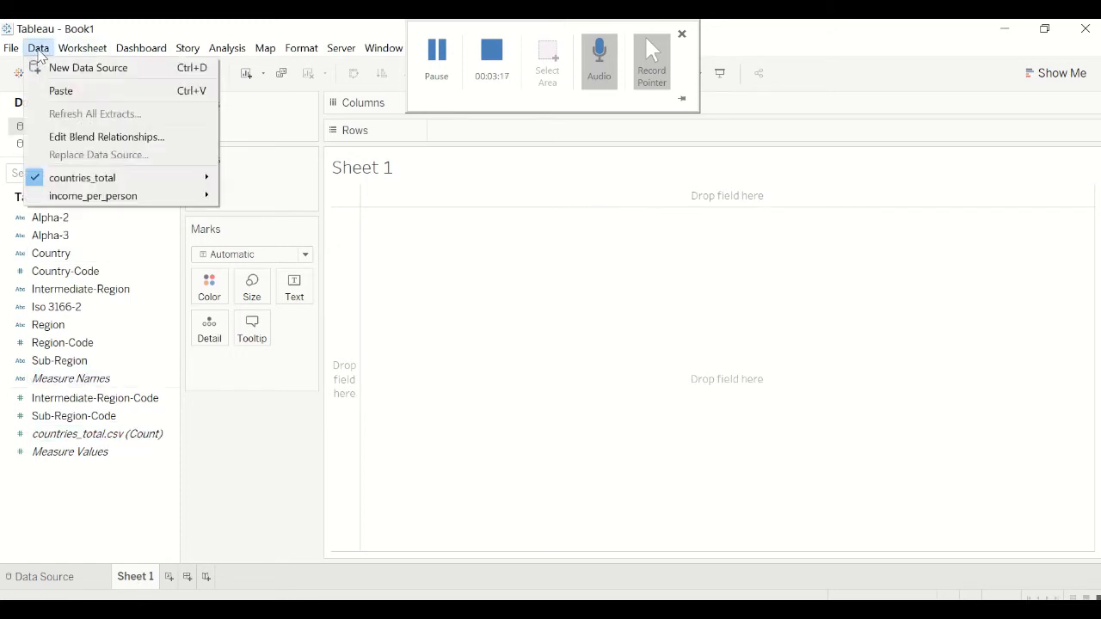
pyautogui.click(69, 67)
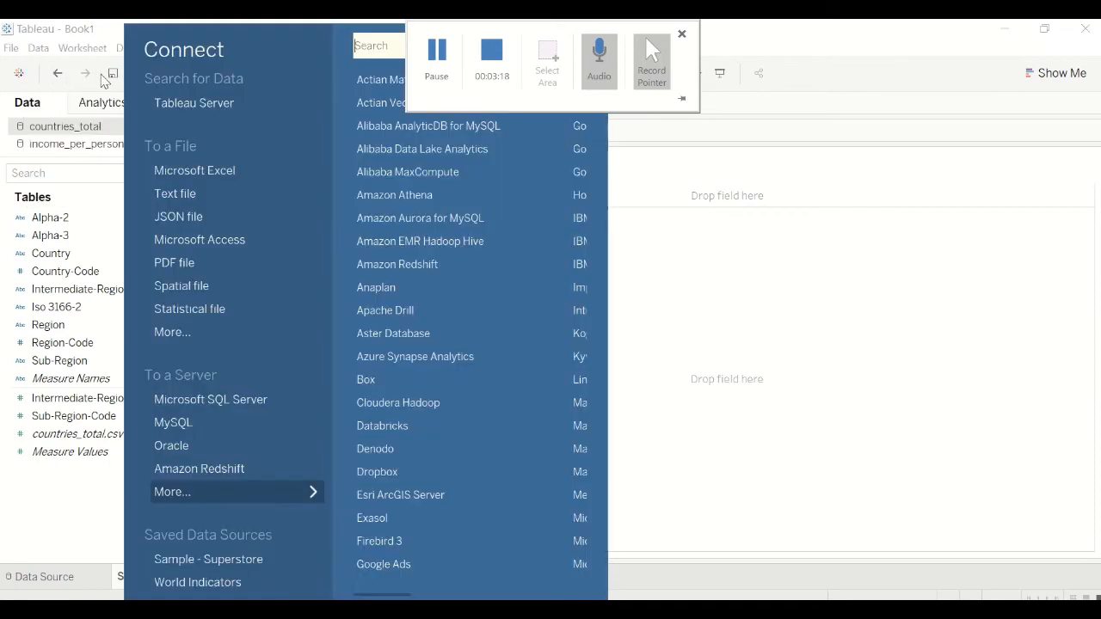
pyautogui.click(207, 195)
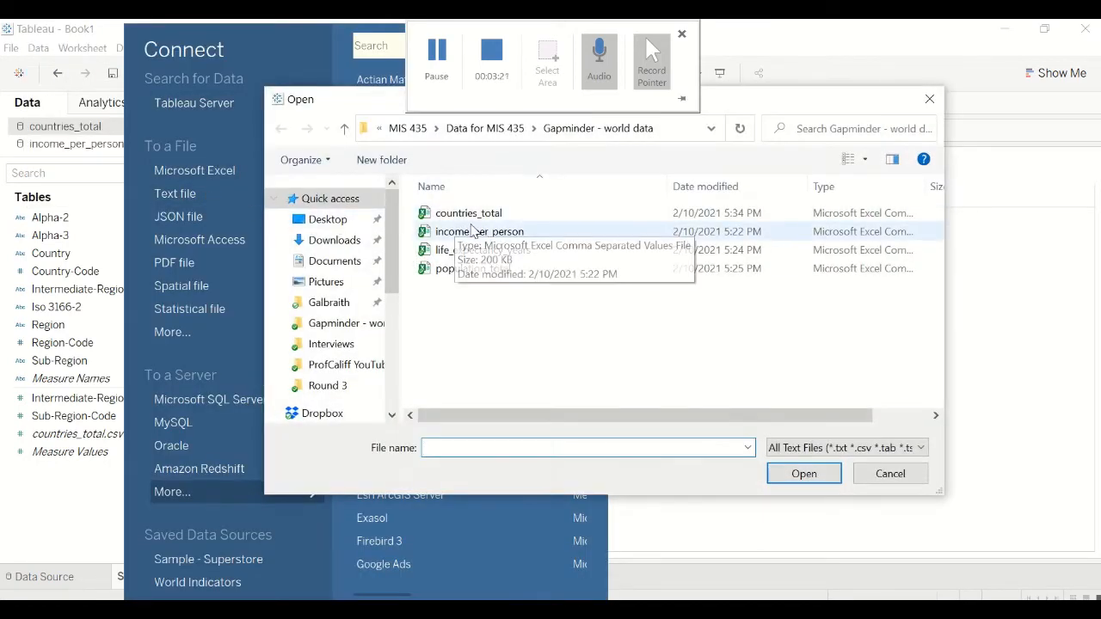
pyautogui.click(479, 250)
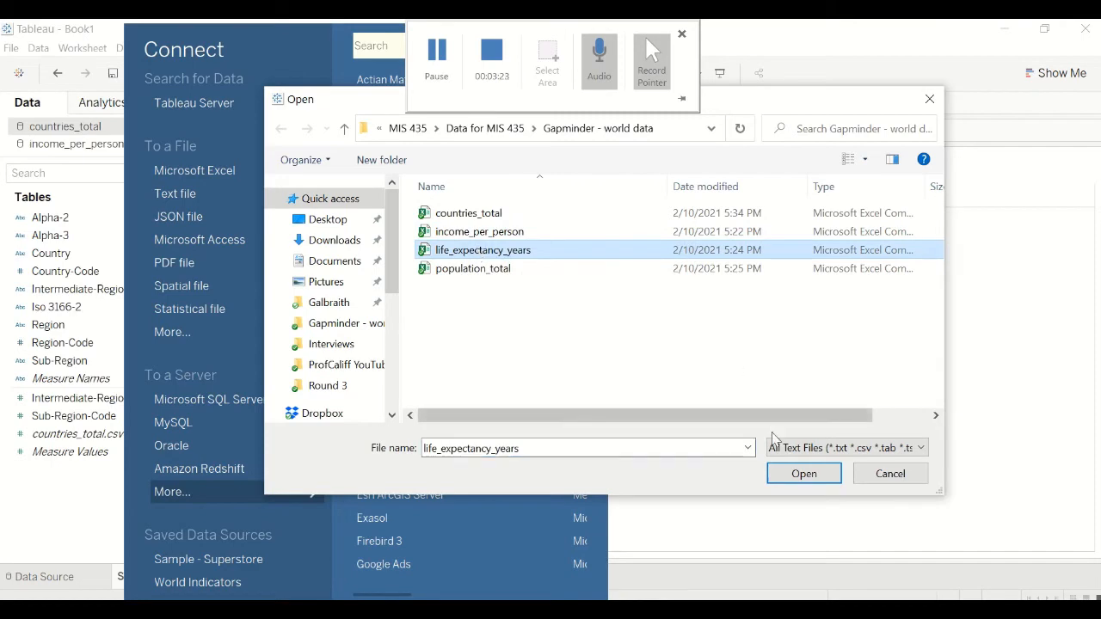
pyautogui.click(803, 473)
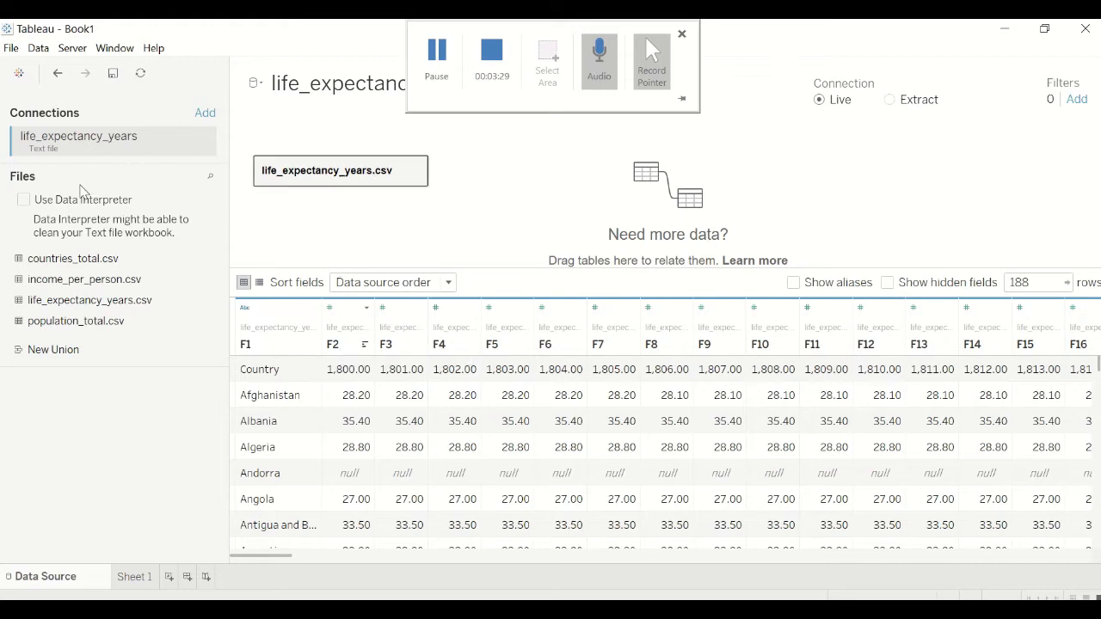
# - Clean the life_expectancy_years data with the Data Interpreter so the country and year headers become field names
pyautogui.click(60, 203)
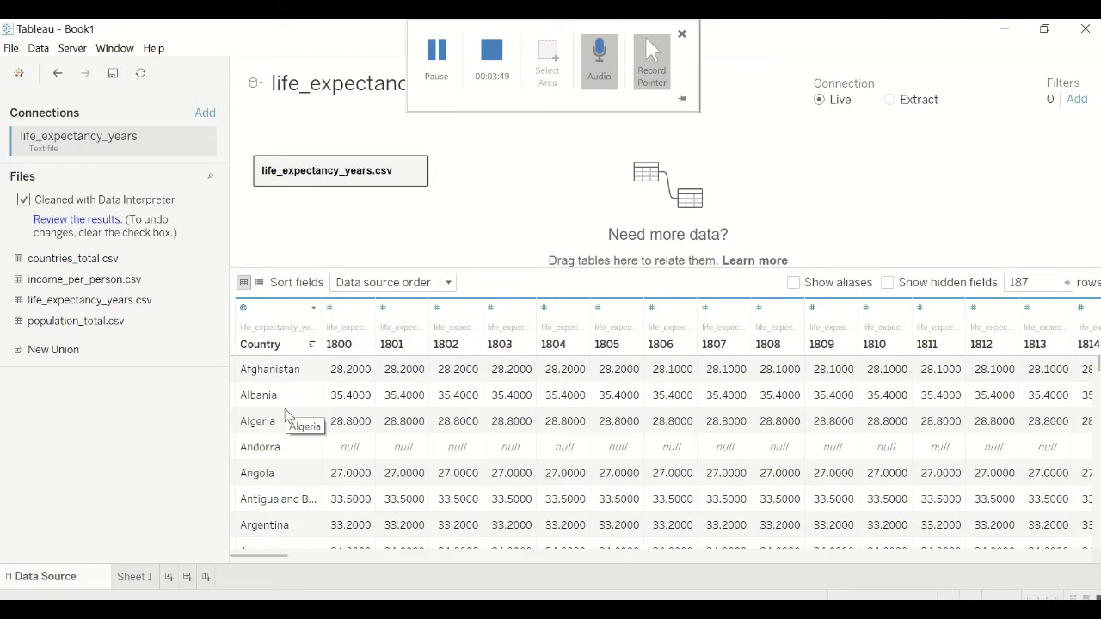
pyautogui.scroll(-1, 284, 418)
pyautogui.scroll(1, 282, 387)
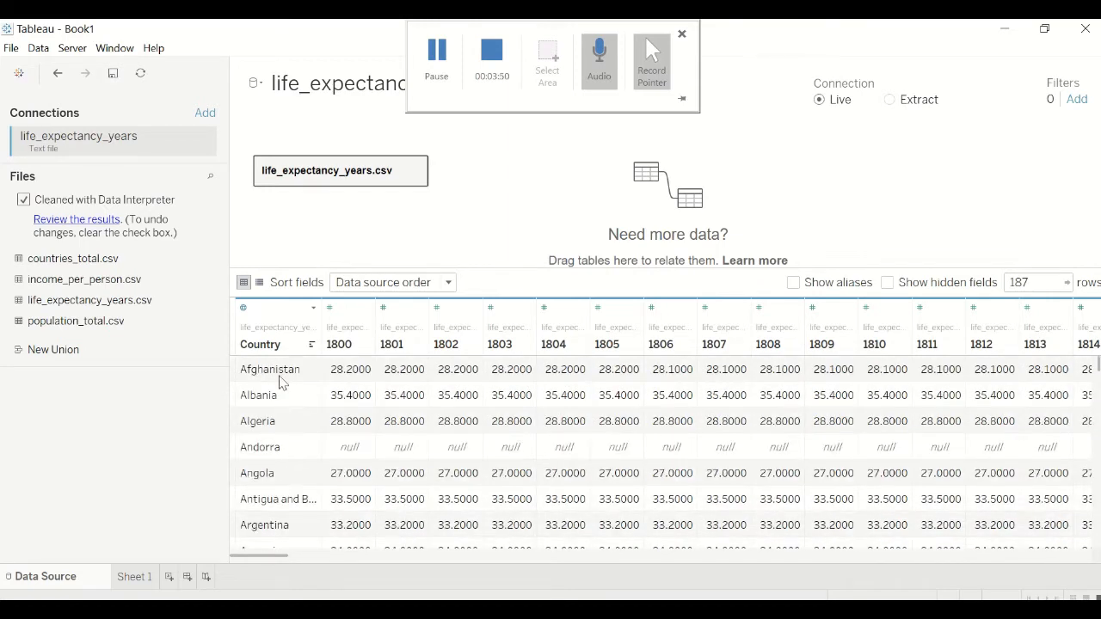
# - Add the population_total text file to the workbook as a new, separate data source
pyautogui.click(133, 577)
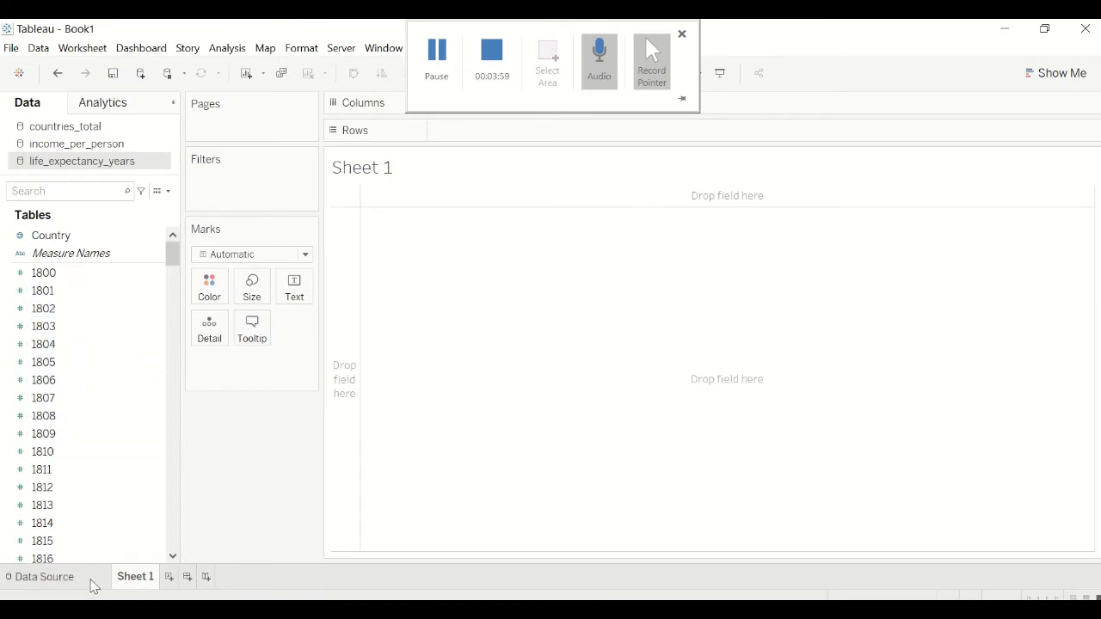
pyautogui.click(86, 577)
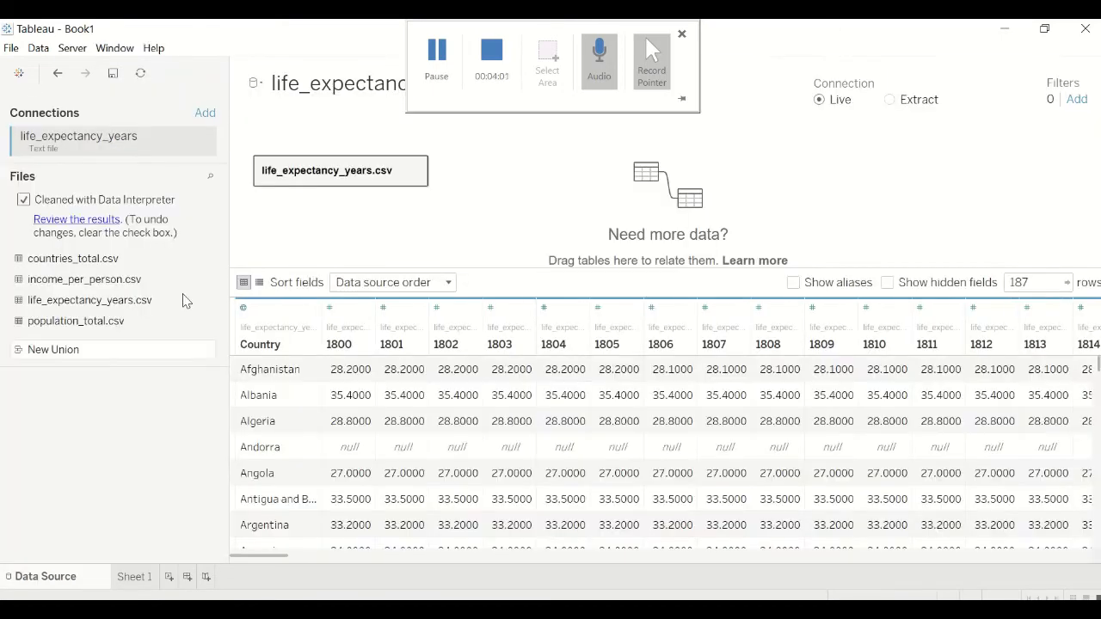
pyautogui.click(38, 48)
pyautogui.click(77, 66)
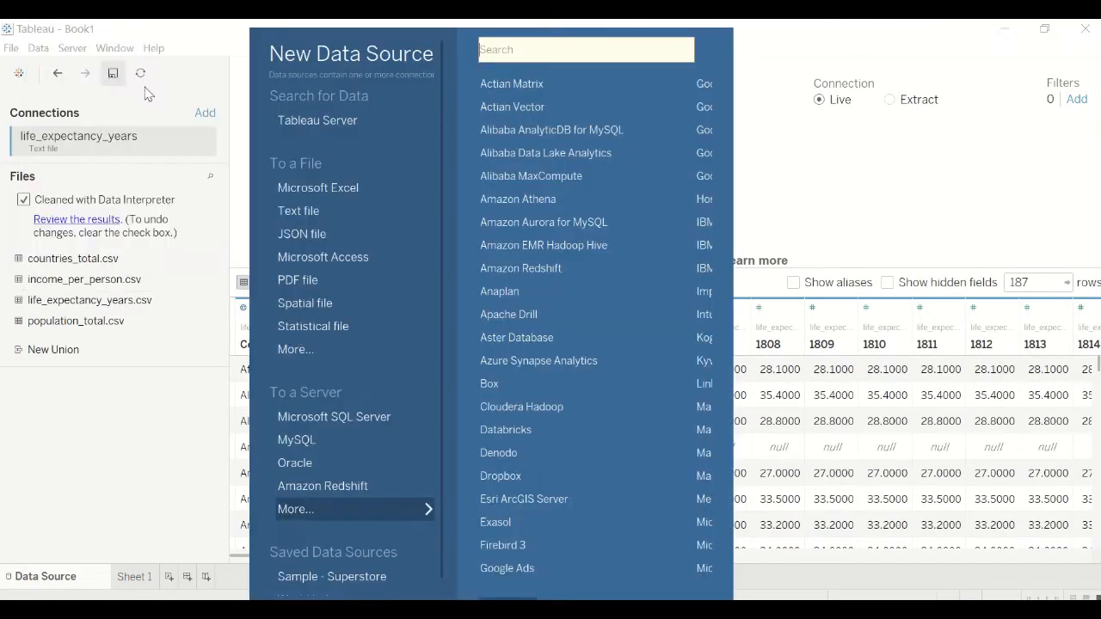
pyautogui.click(330, 206)
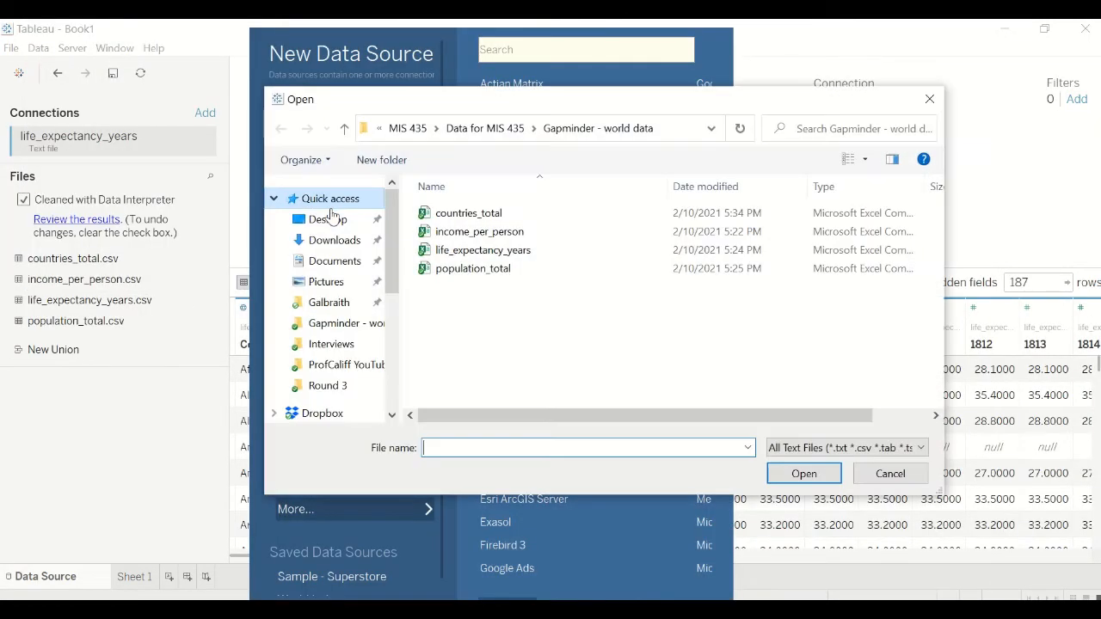
pyautogui.click(471, 268)
pyautogui.click(802, 473)
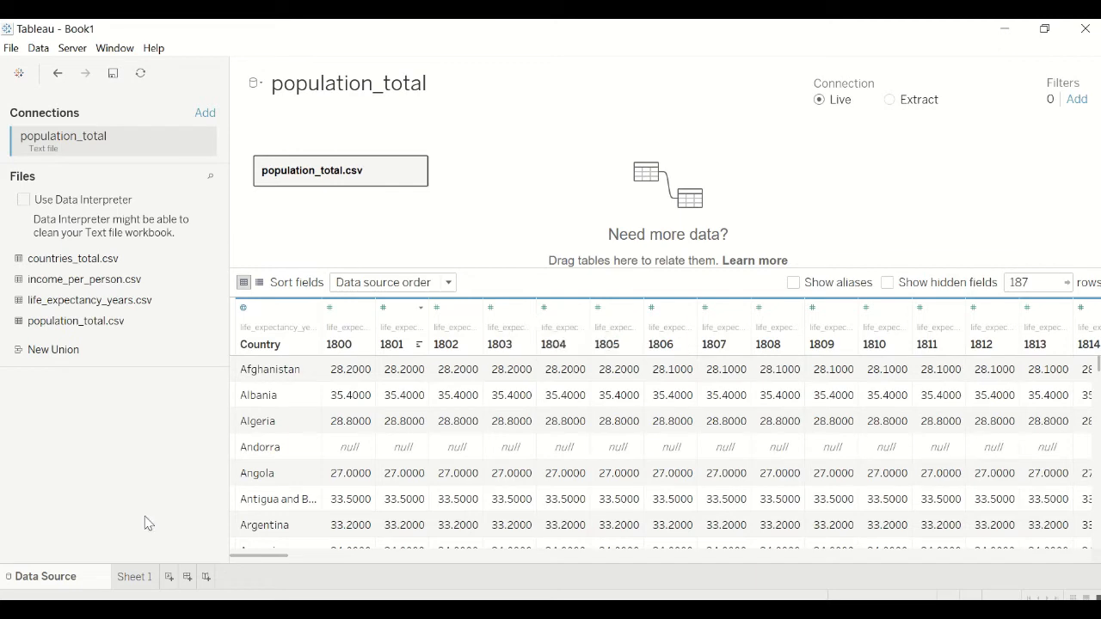
# - Clean the population_total data with the Data Interpreter so its first row supplies the field names
pyautogui.click(135, 576)
pyautogui.doubleClick(100, 180)
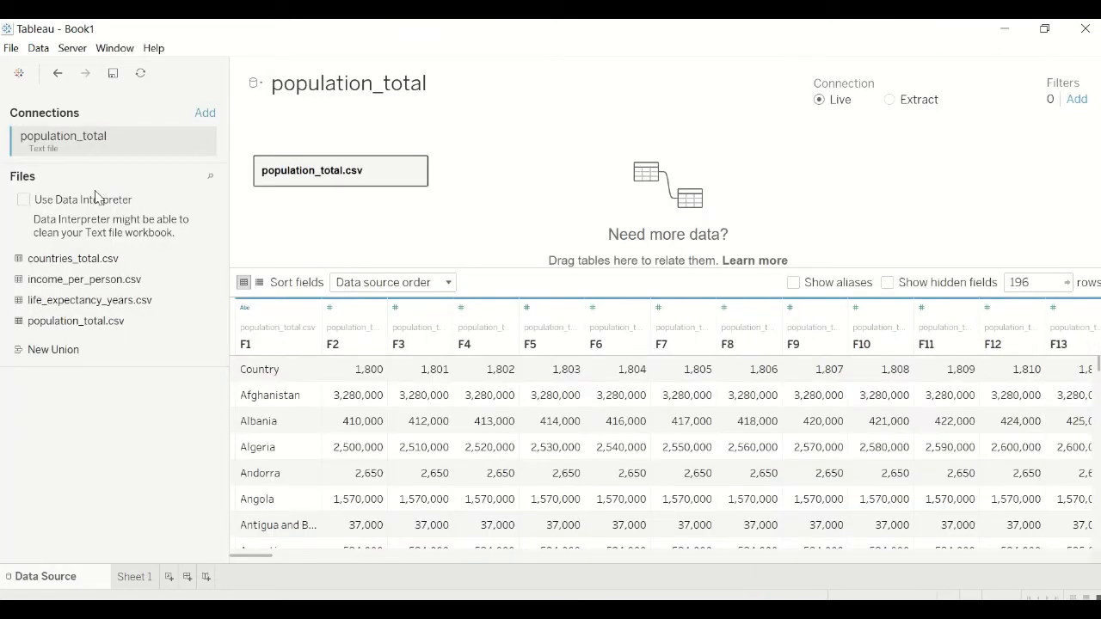
pyautogui.click(93, 200)
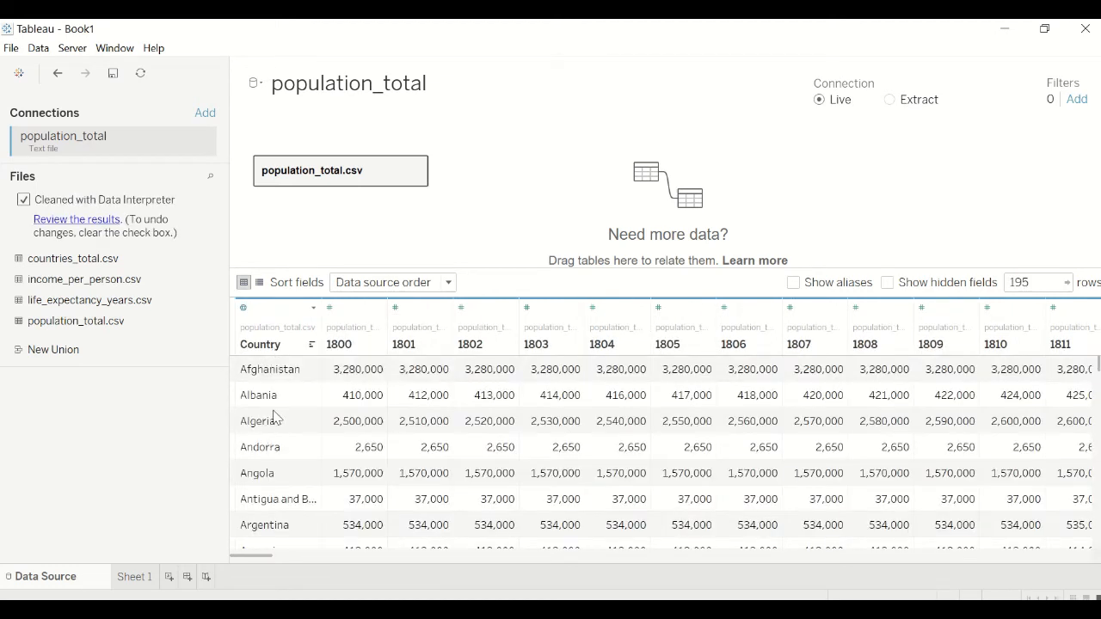
# - Map the Country field of population_total on Sheet 1 and check the Country link in the other three data sources
pyautogui.click(135, 577)
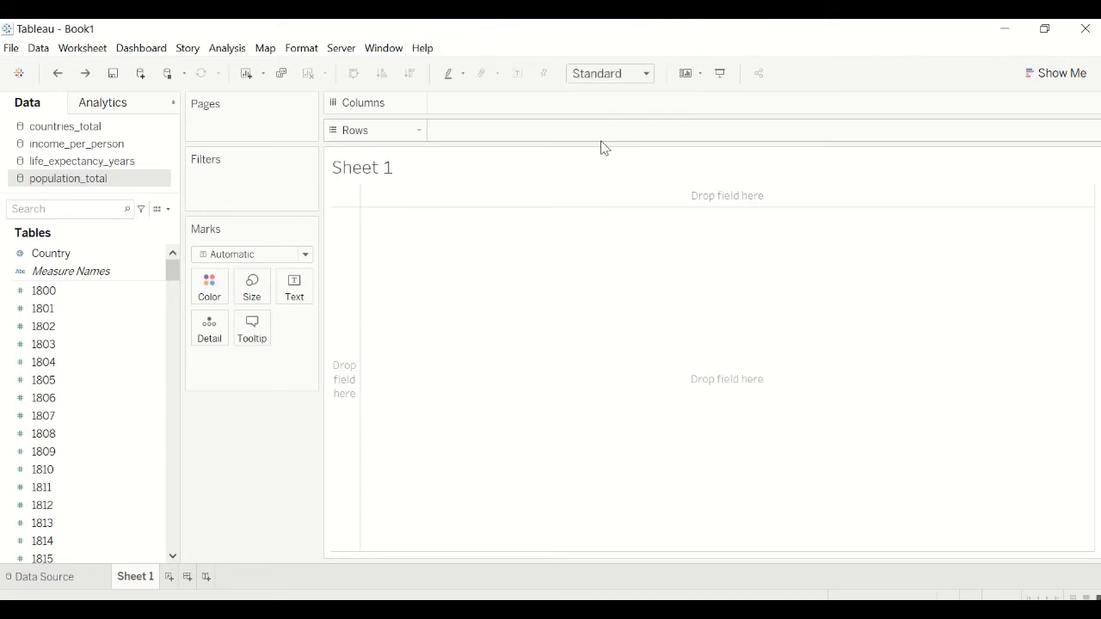
pyautogui.doubleClick(66, 257)
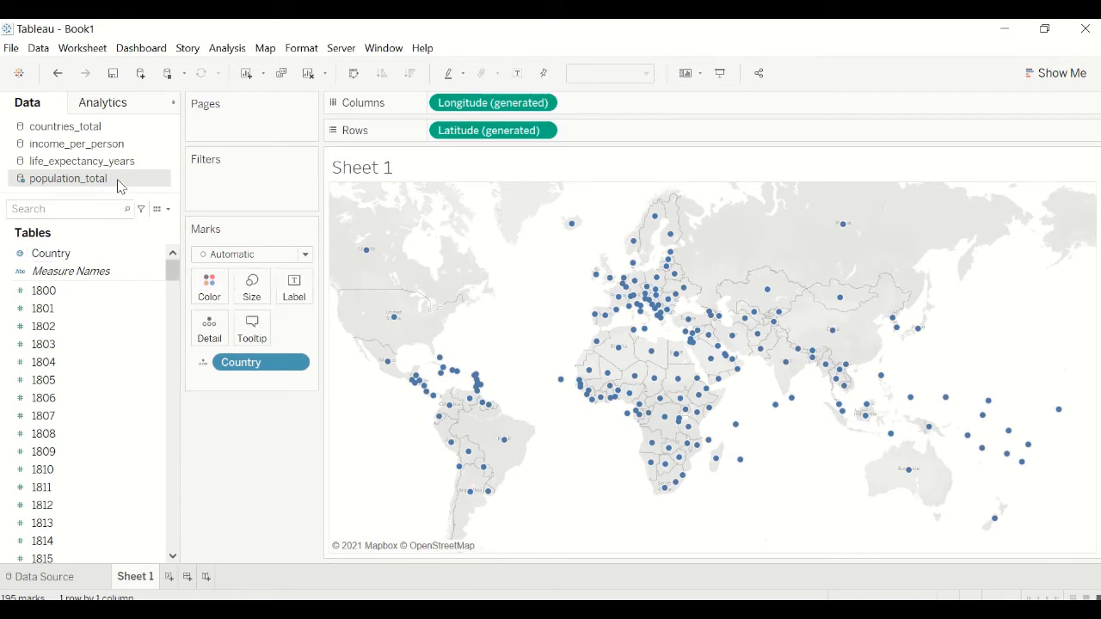
pyautogui.click(117, 166)
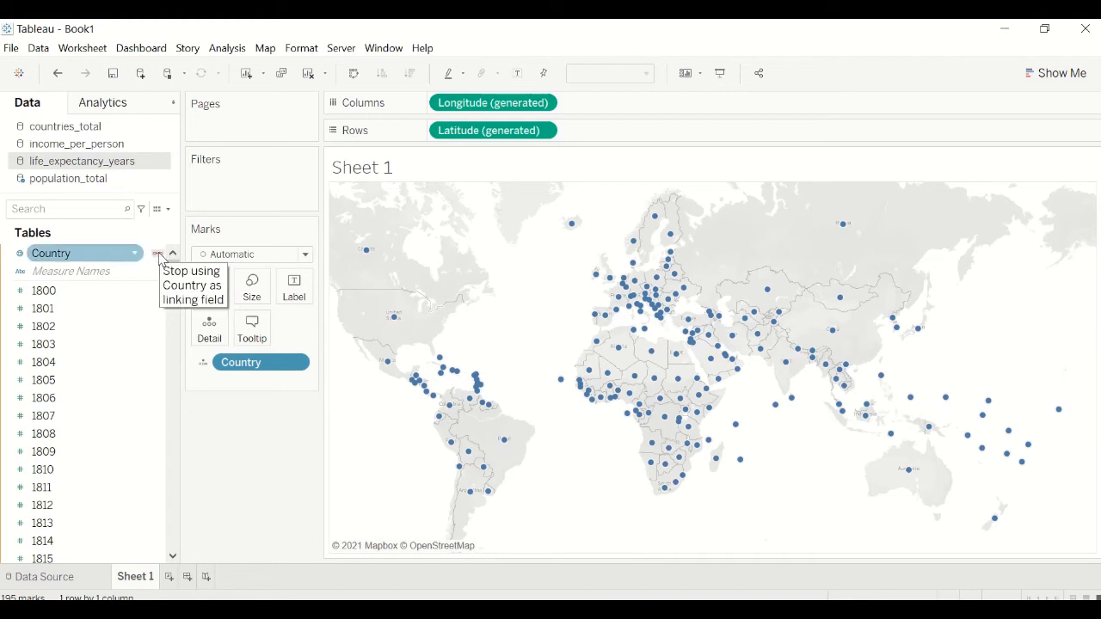
pyautogui.click(103, 143)
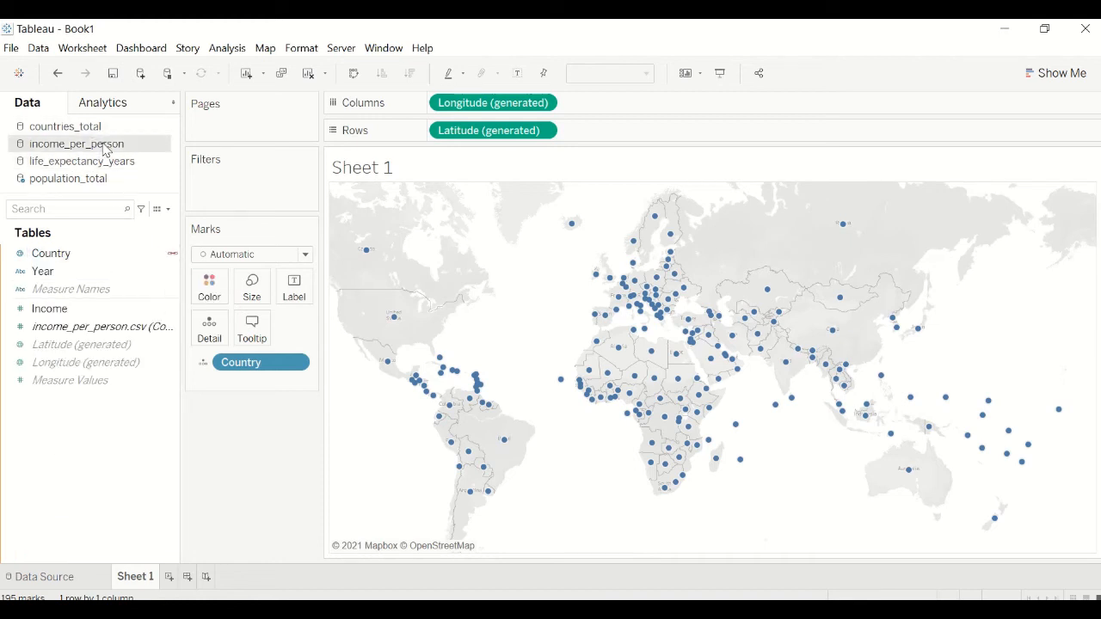
pyautogui.click(103, 129)
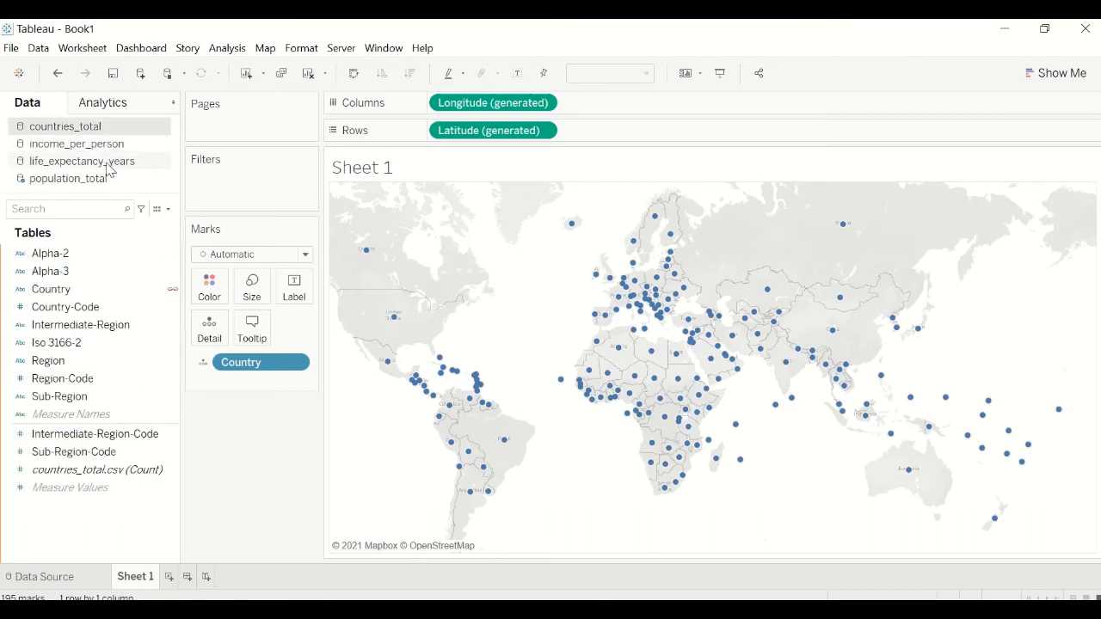
# - Stop using Country as the linking field in life_expectancy_years, income_per_person and countries_total
pyautogui.click(109, 163)
pyautogui.click(147, 254)
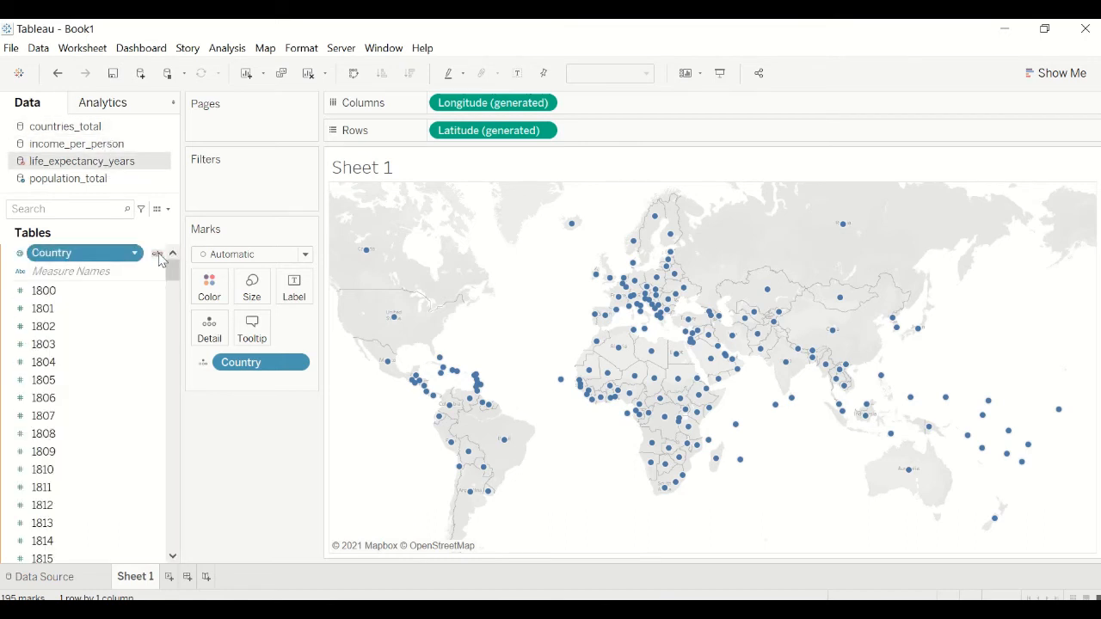
pyautogui.click(120, 144)
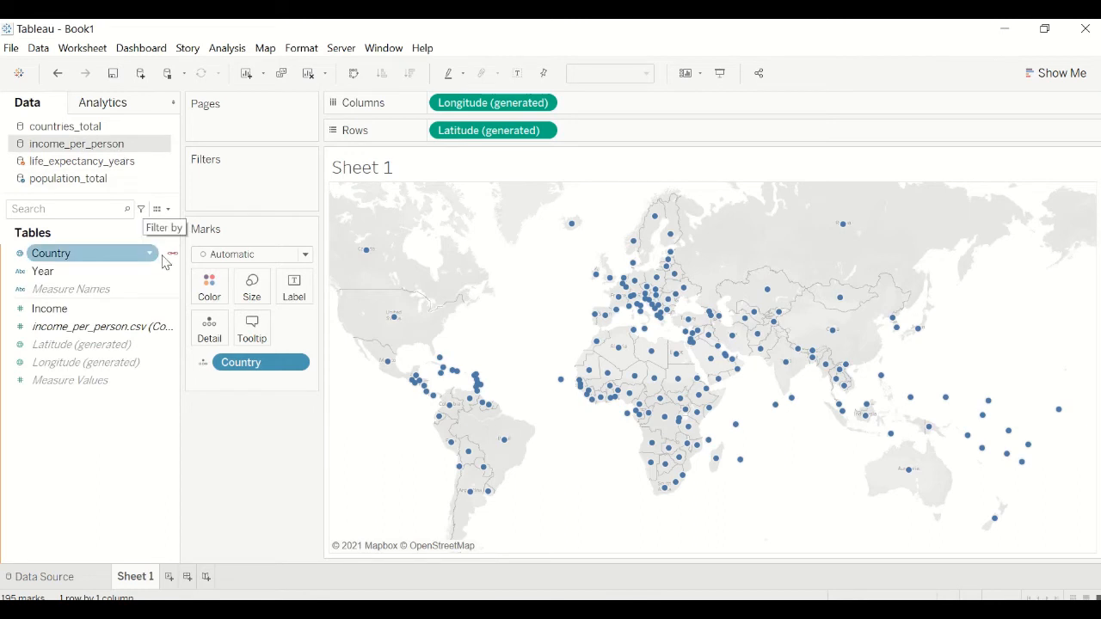
pyautogui.click(107, 128)
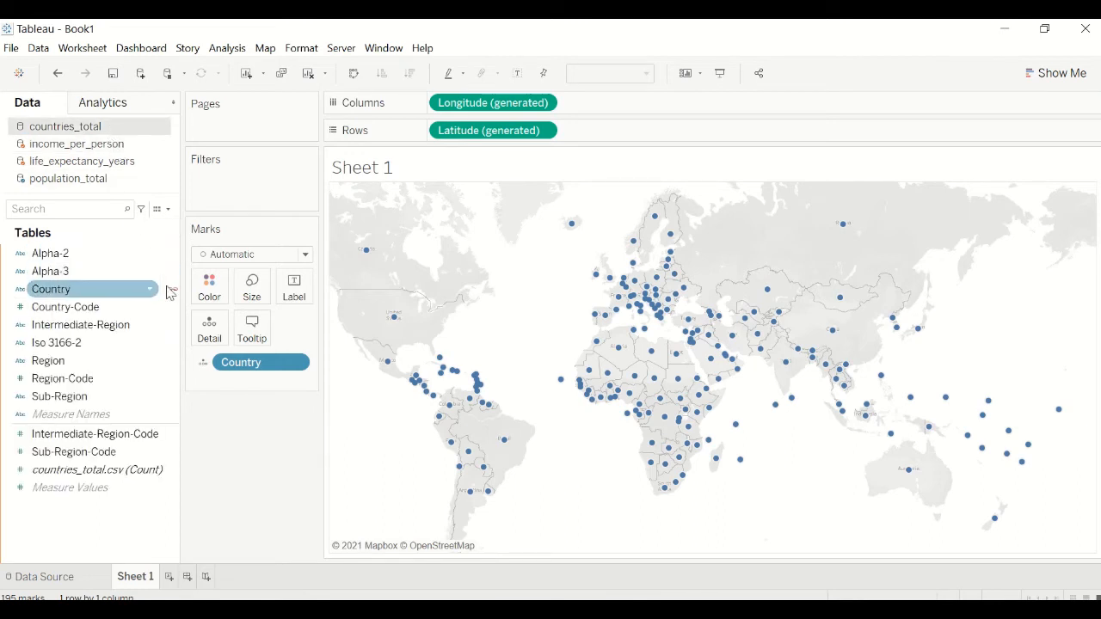
pyautogui.click(110, 184)
# - Use Country as the linking field again in life_expectancy_years, income_per_person and countries_total
pyautogui.click(110, 163)
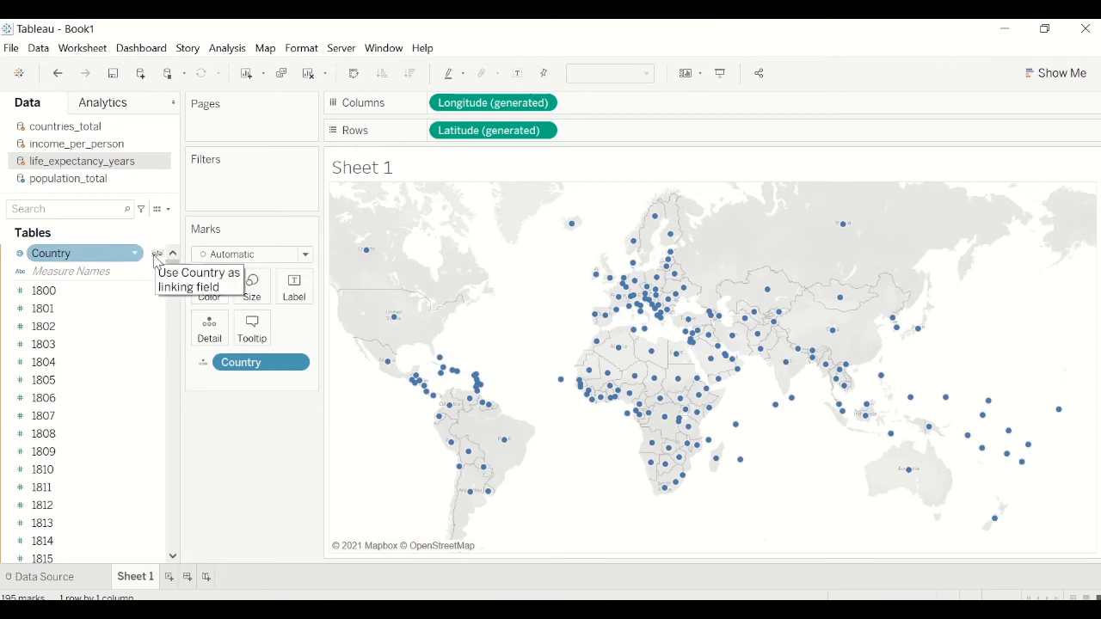
pyautogui.click(155, 255)
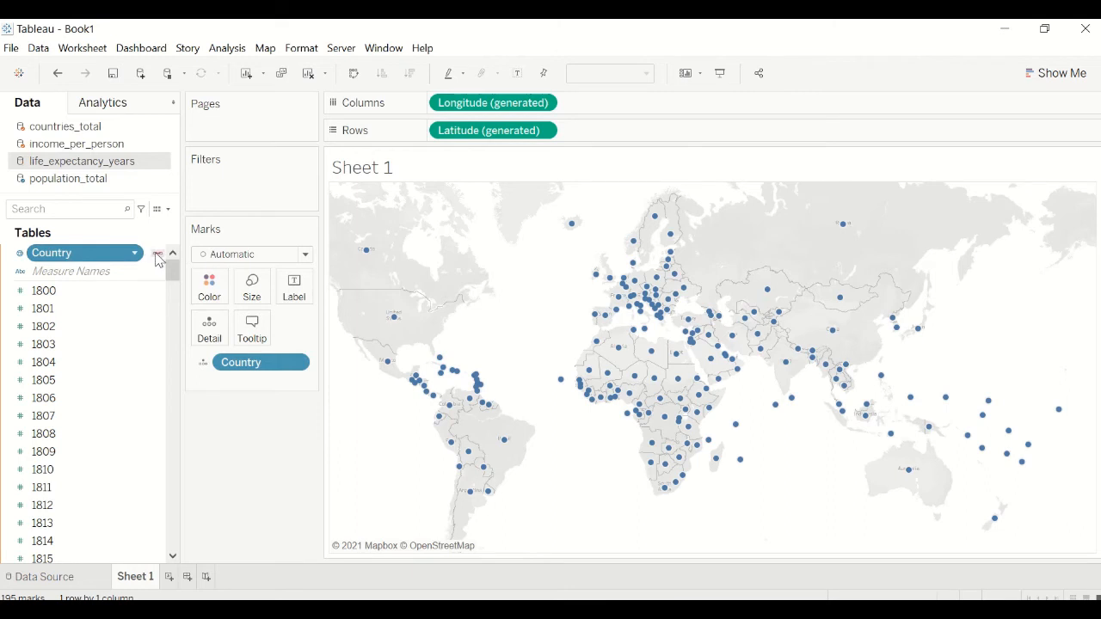
pyautogui.click(93, 145)
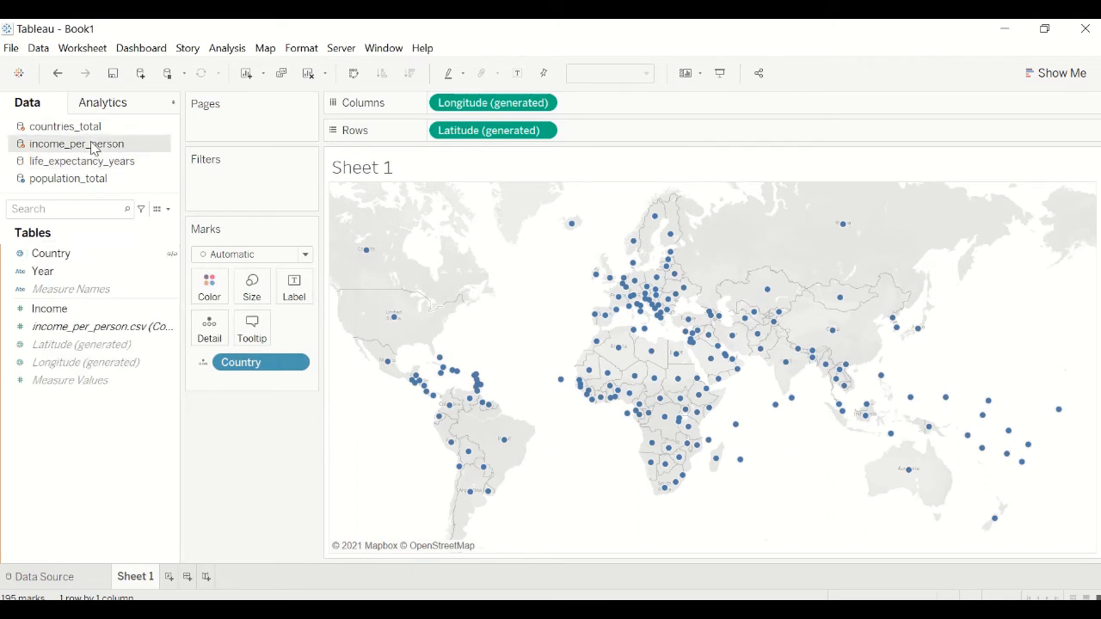
pyautogui.click(124, 254)
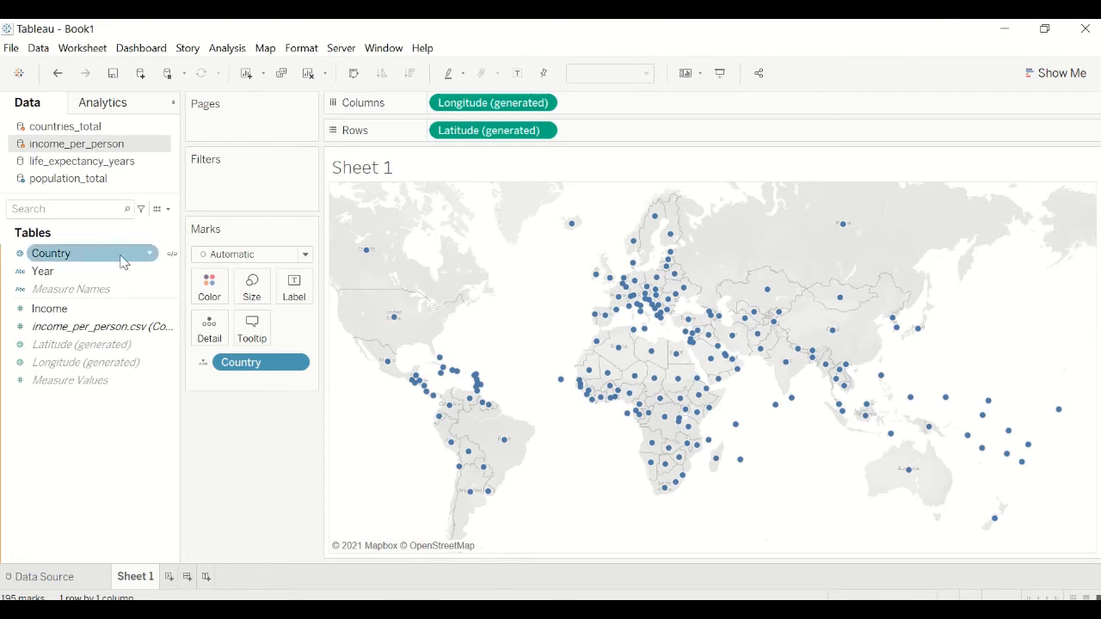
pyautogui.click(173, 254)
pyautogui.click(93, 129)
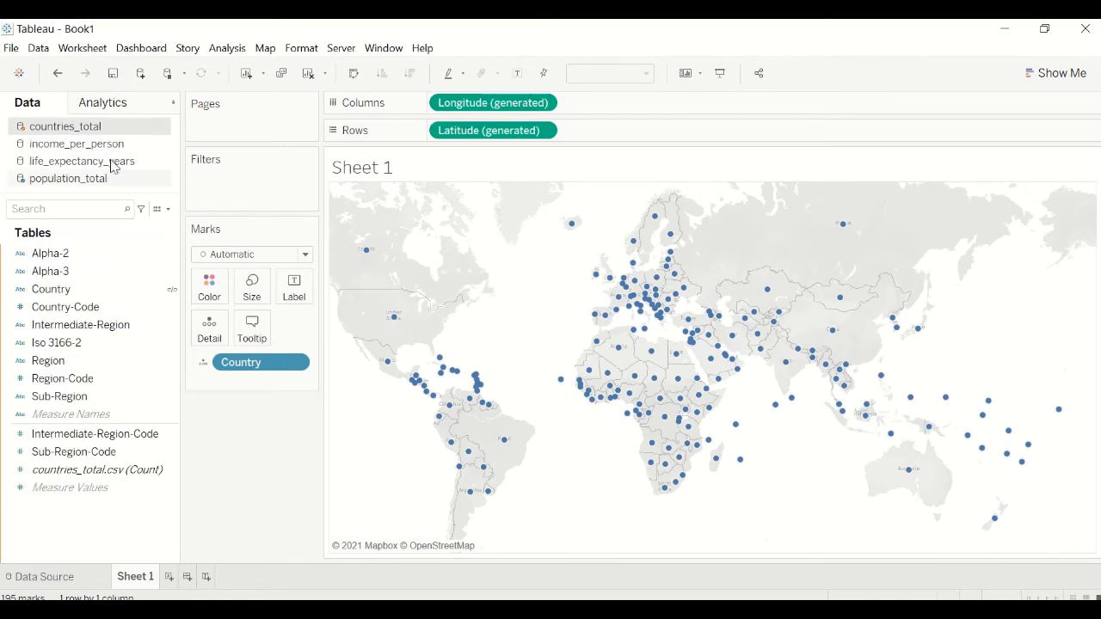
pyautogui.click(173, 289)
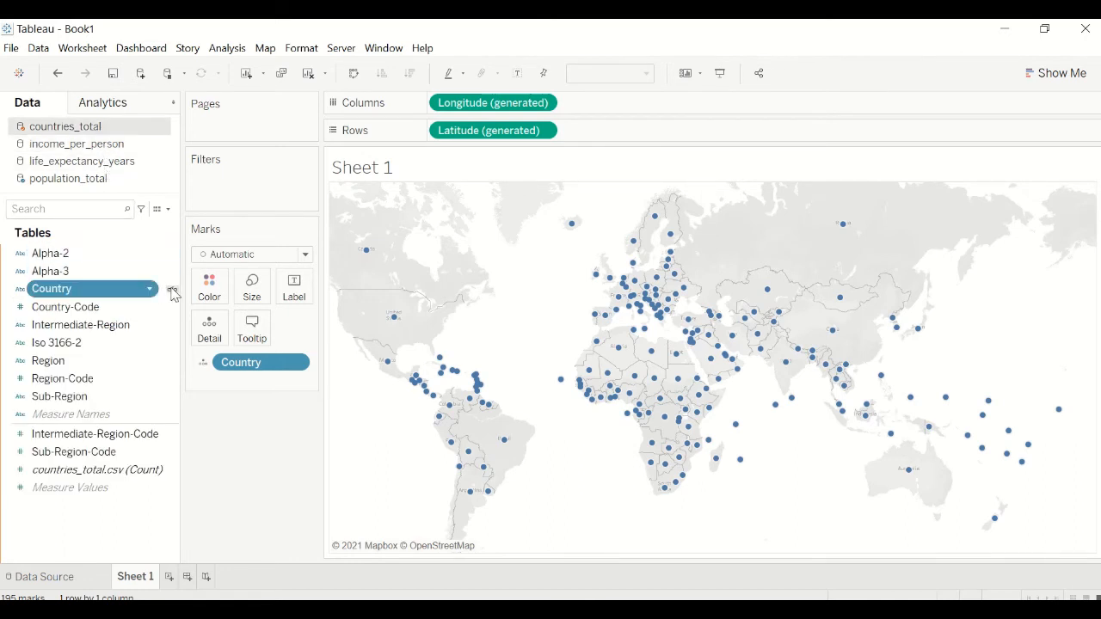
# - Examine the Country field in each of the four data sources to verify its linking status against population_total
pyautogui.click(73, 180)
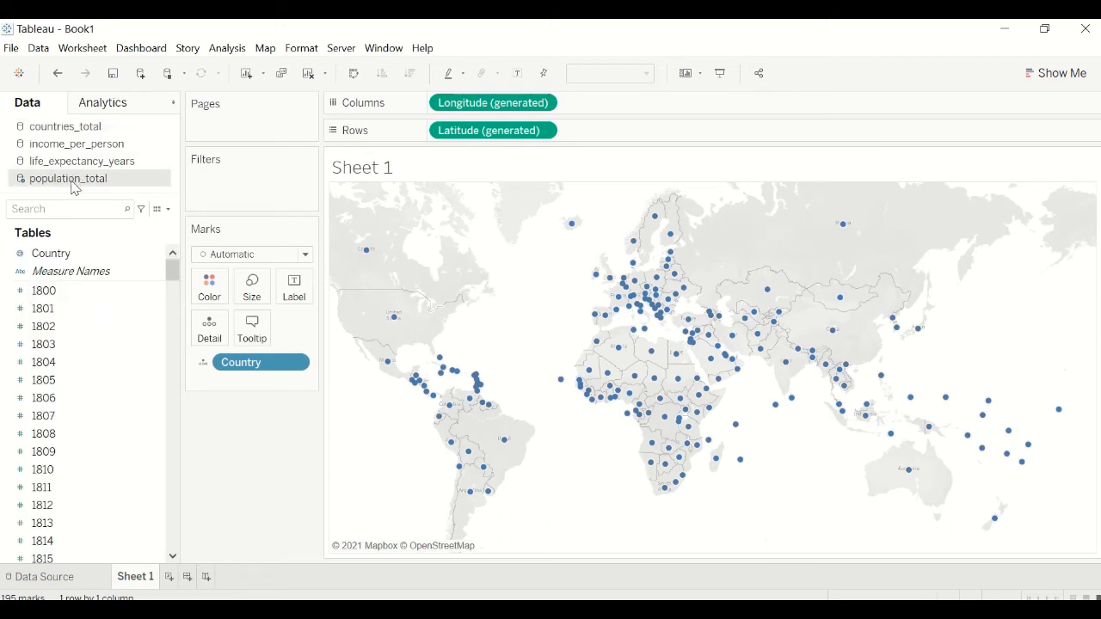
pyautogui.click(80, 162)
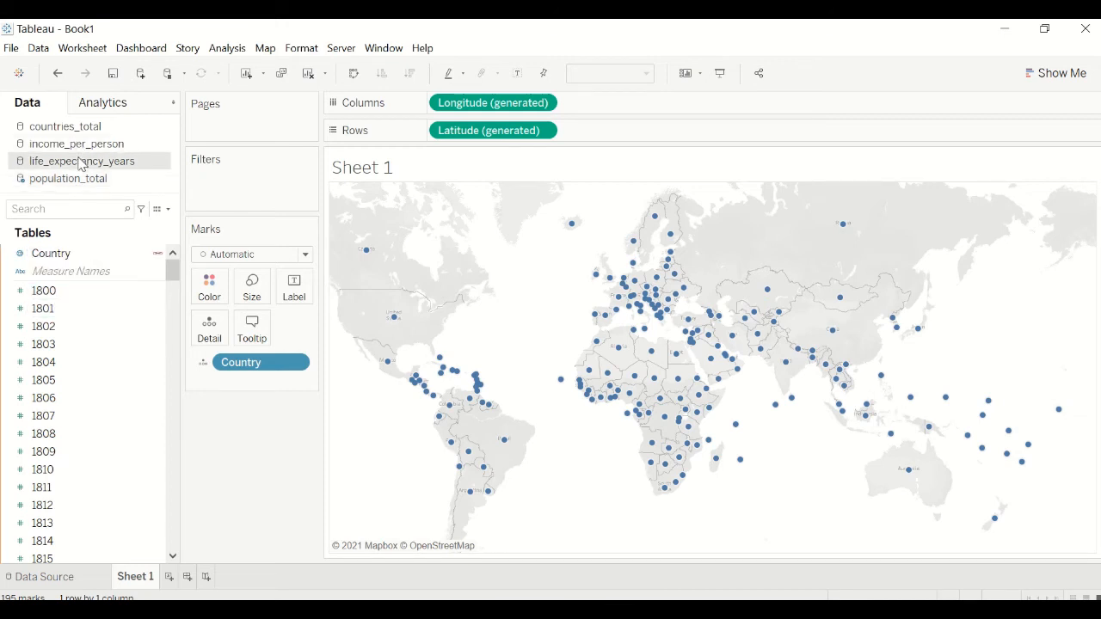
pyautogui.click(81, 143)
pyautogui.click(81, 128)
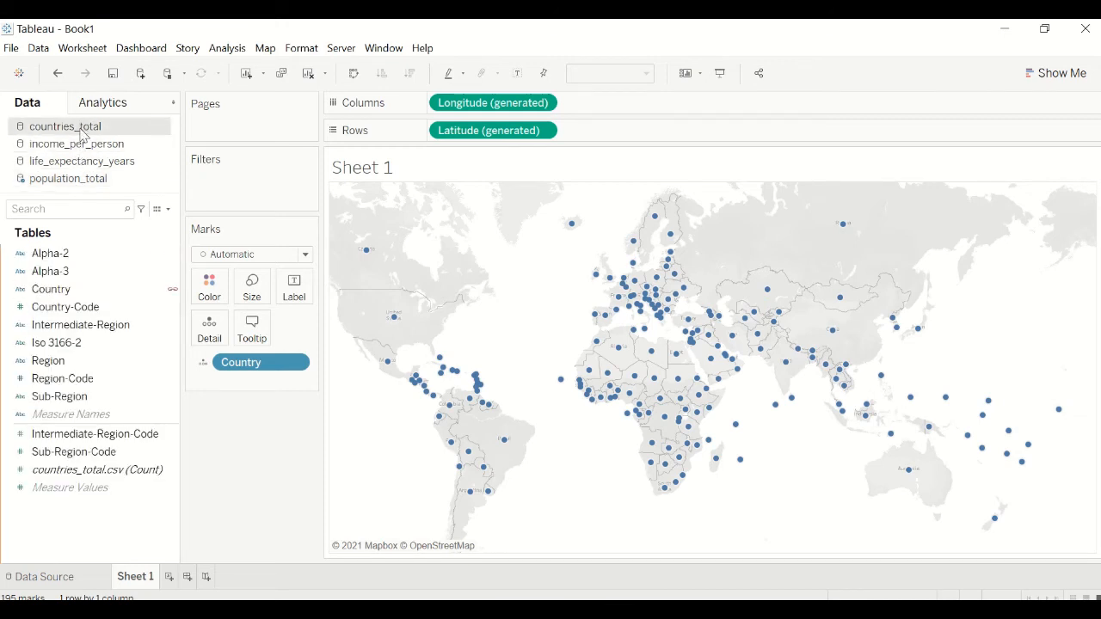
pyautogui.click(82, 178)
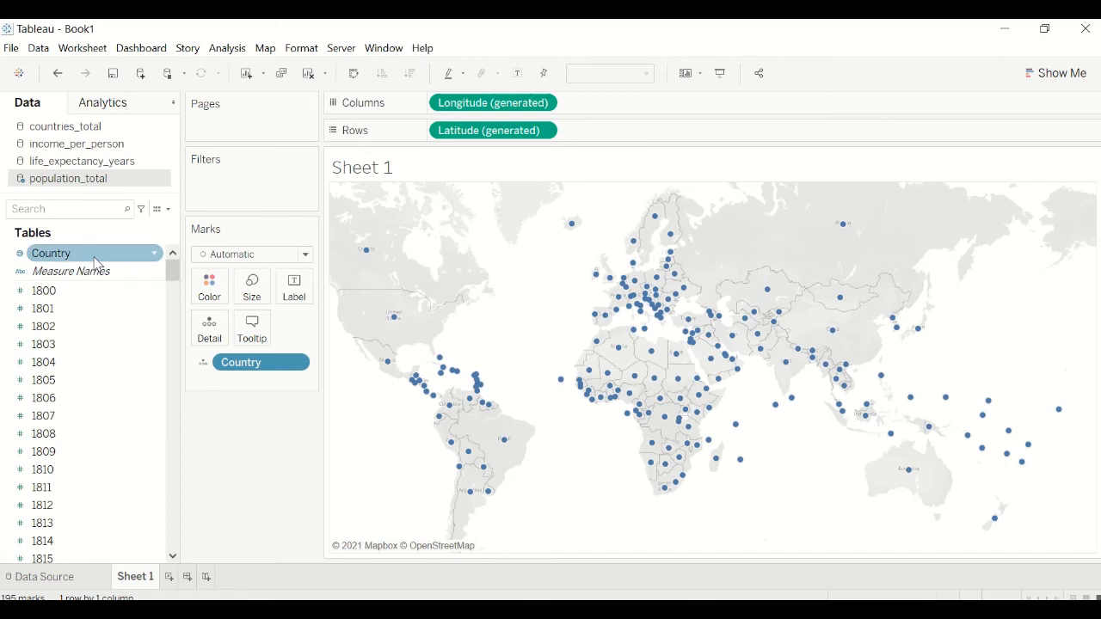
pyautogui.click(105, 162)
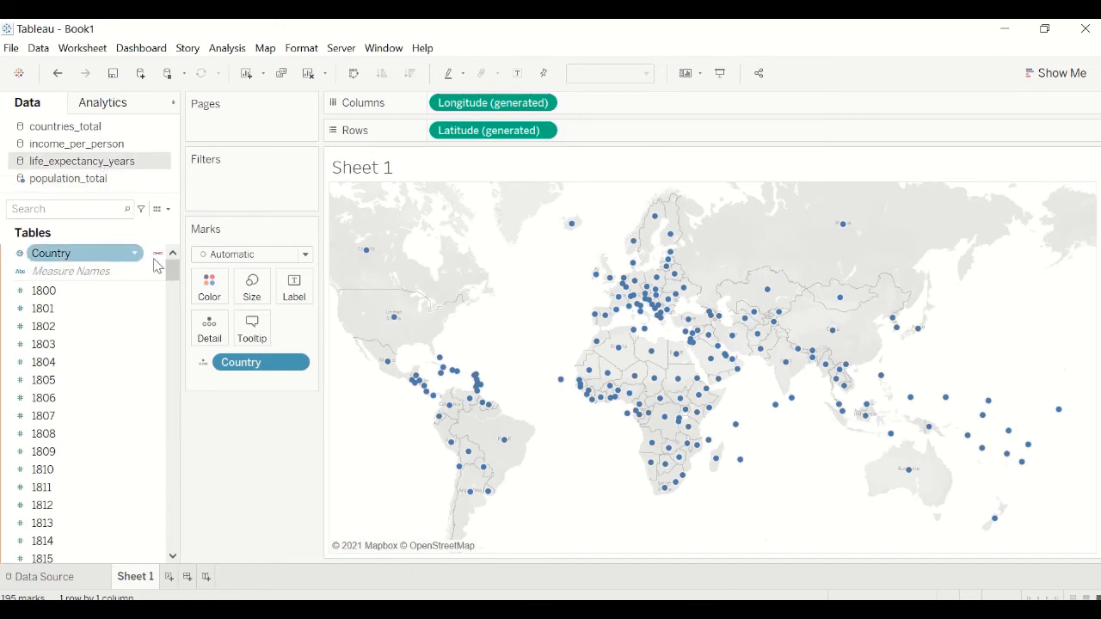
pyautogui.click(105, 144)
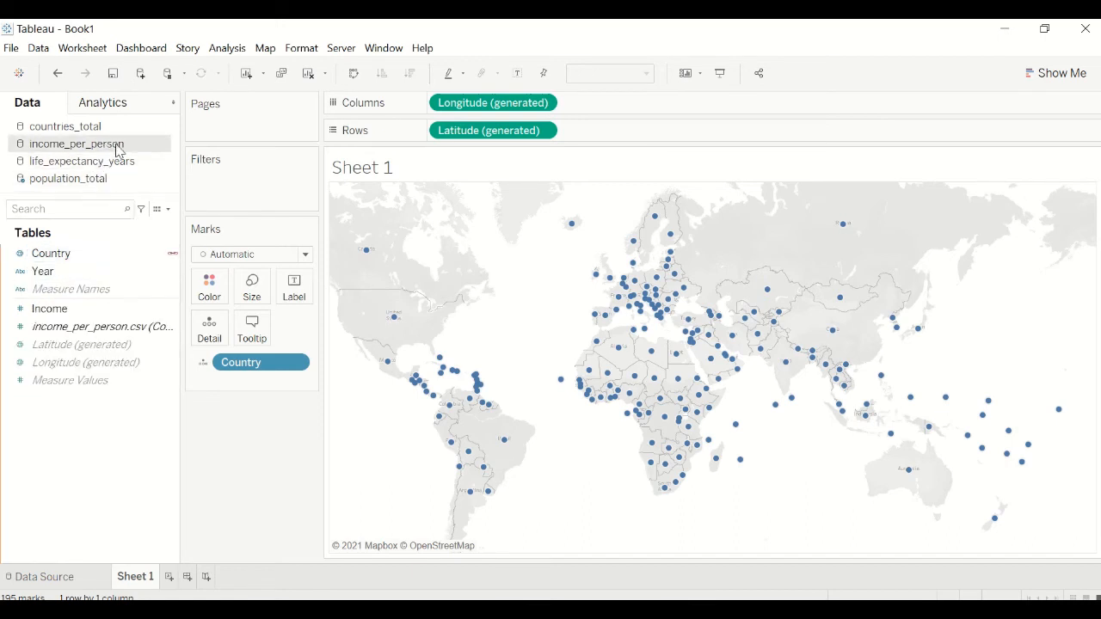
# - Open the blend relationships editor and select countries_total as the secondary source under the primary source population_total
pyautogui.click(101, 128)
pyautogui.click(153, 289)
pyautogui.moveTo(155, 289); pyautogui.dragTo(223, 167)
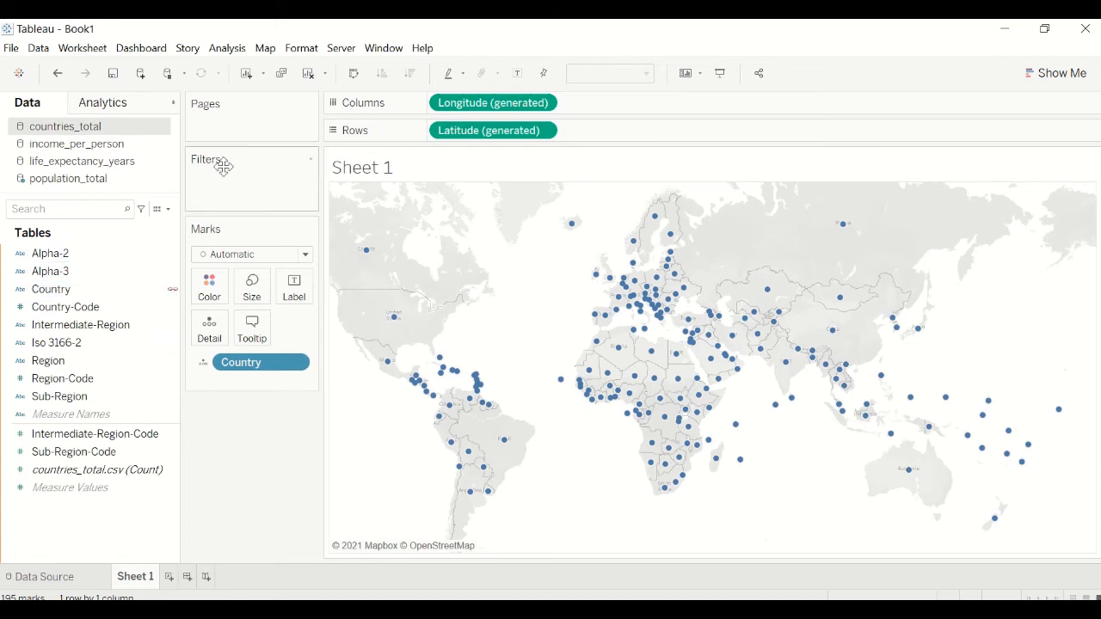
pyautogui.click(101, 52)
pyautogui.moveTo(40, 59)
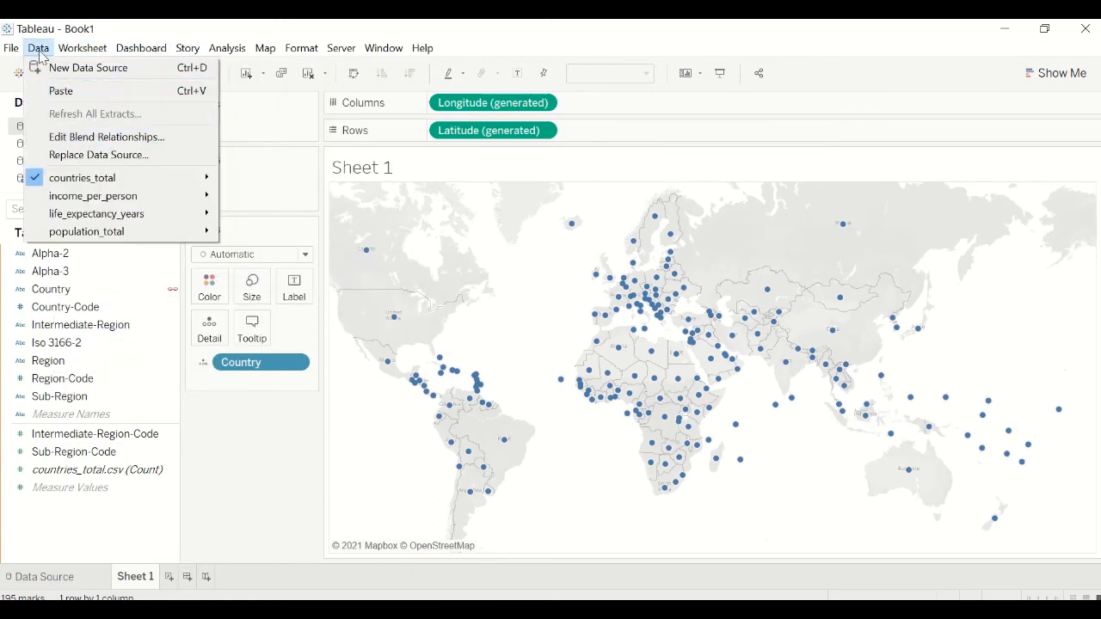
pyautogui.click(77, 140)
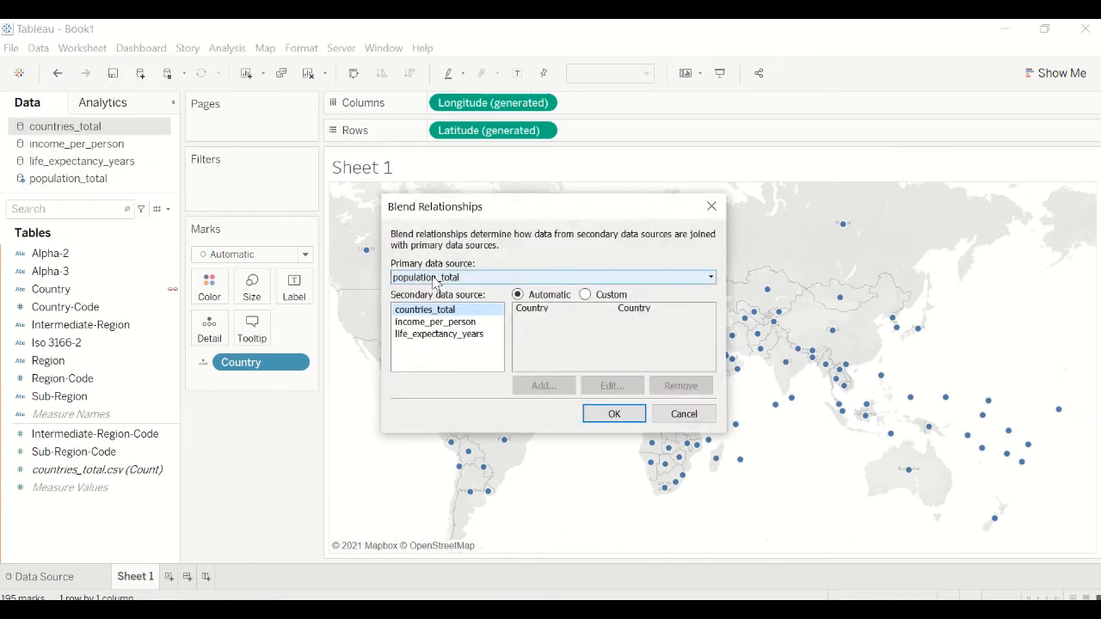
pyautogui.click(434, 282)
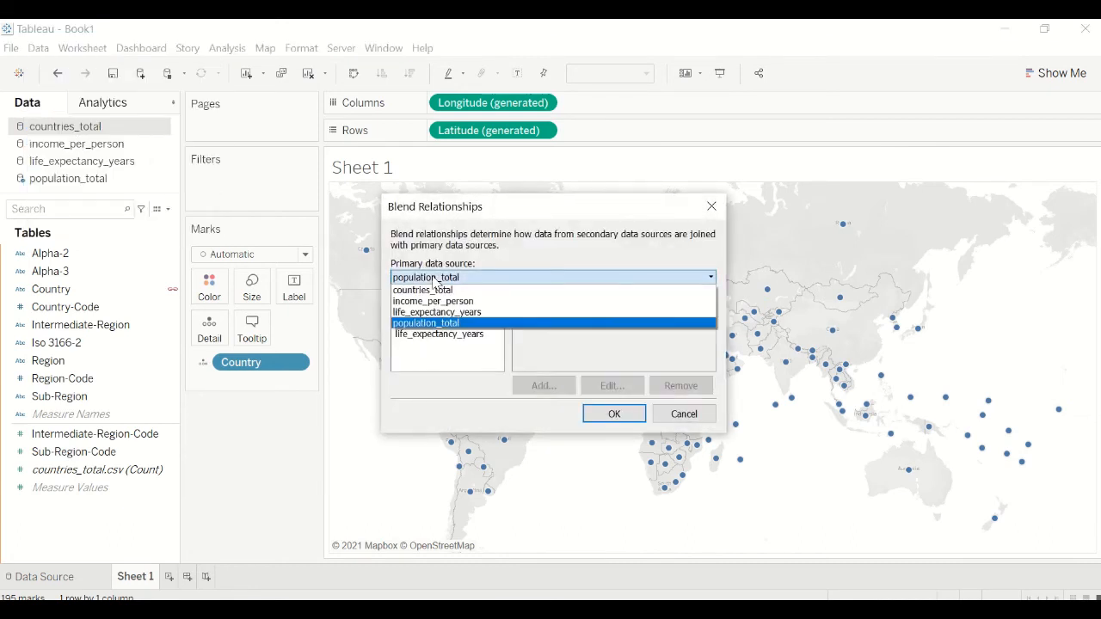
pyautogui.click(433, 279)
pyautogui.click(437, 311)
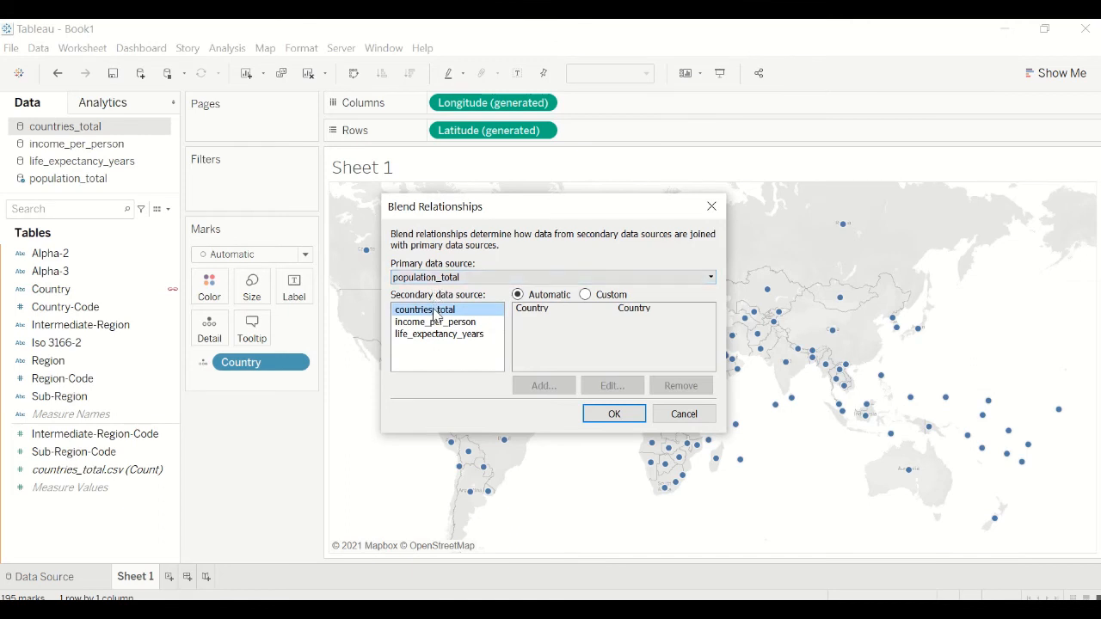
# - Switch the countries_total blend relationship to Custom and inspect its Country field mapping
pyautogui.click(585, 295)
pyautogui.click(561, 312)
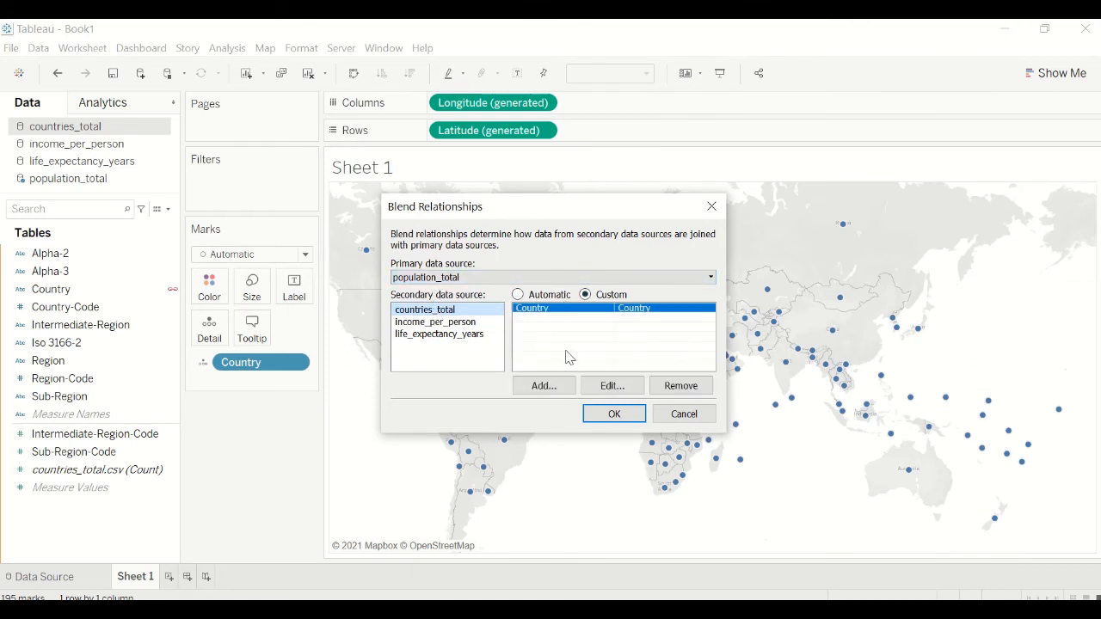
pyautogui.click(610, 386)
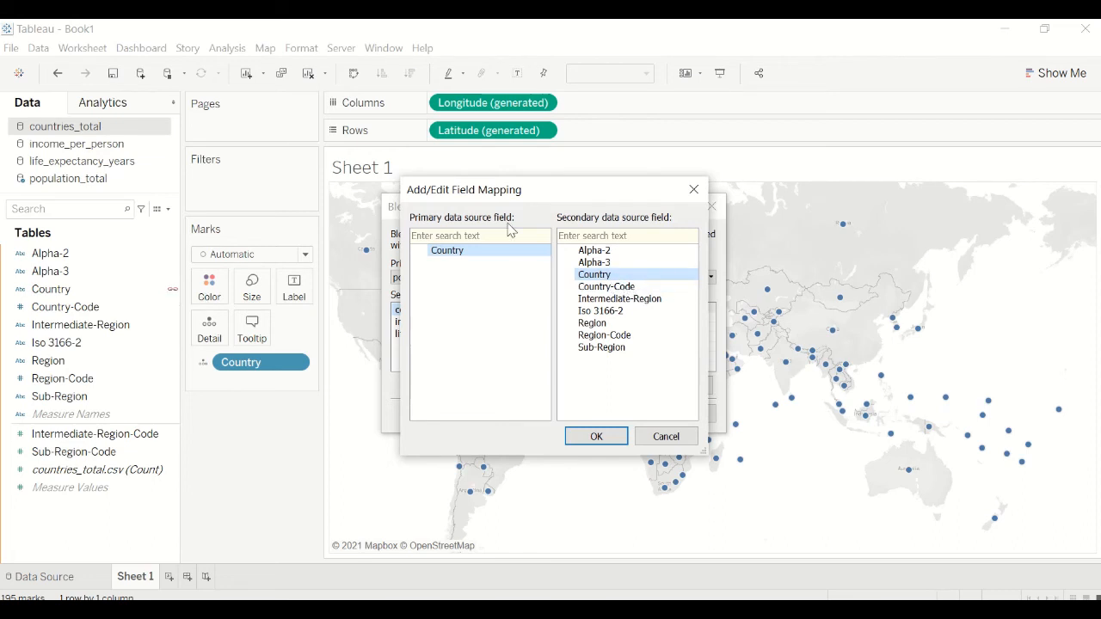
pyautogui.click(693, 190)
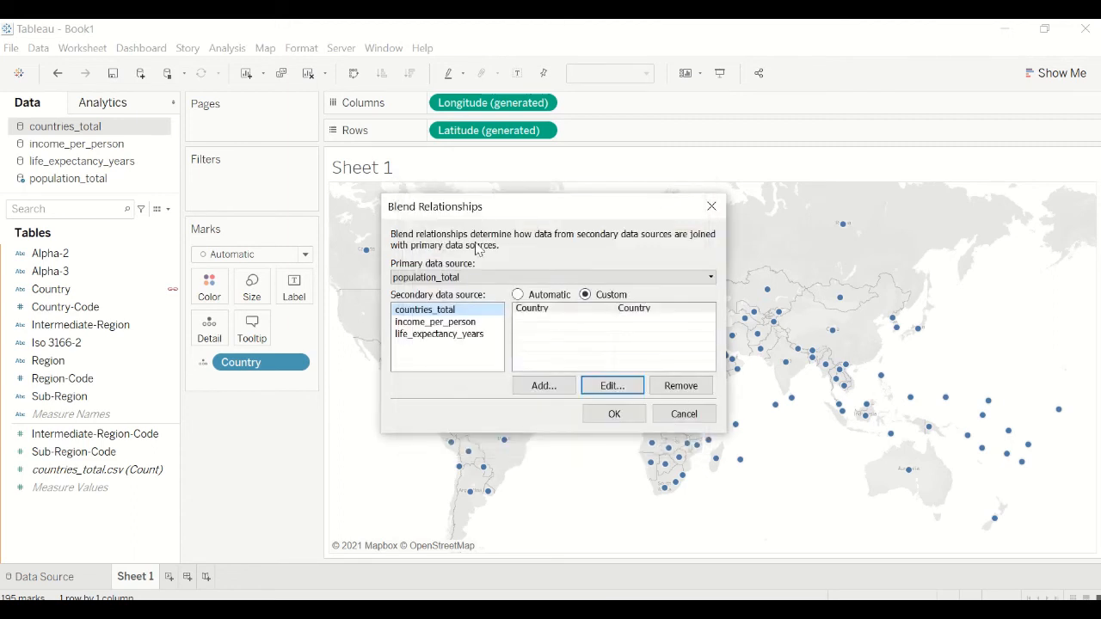
# - Review the available primary data sources and the blend relationship of each secondary source with population_total
pyautogui.click(448, 278)
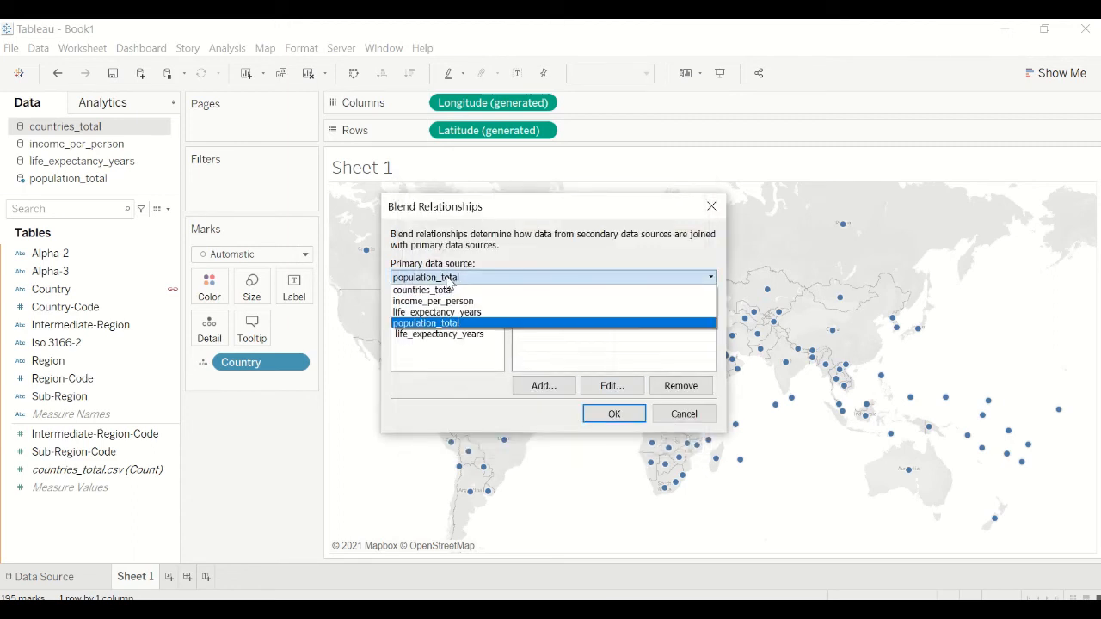
pyautogui.click(448, 278)
pyautogui.click(448, 277)
pyautogui.click(442, 322)
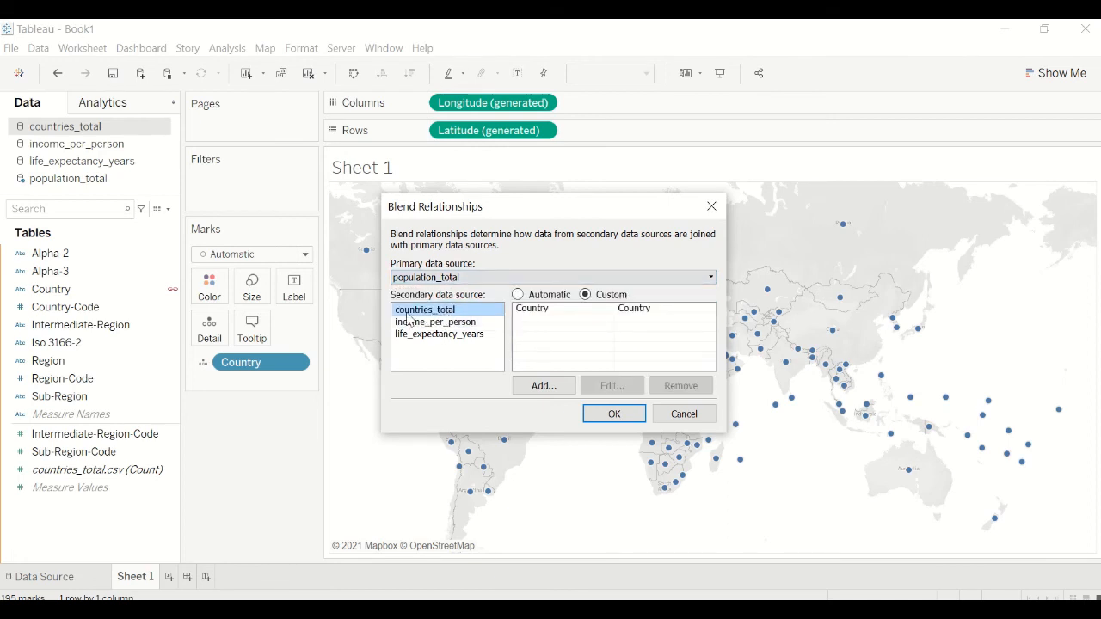
pyautogui.click(426, 322)
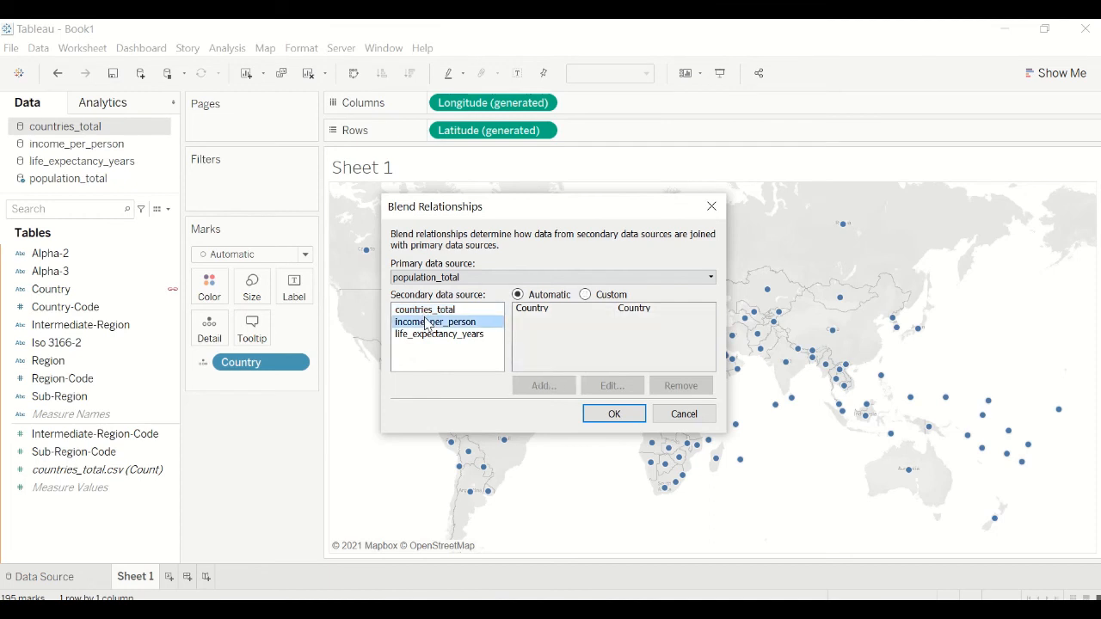
pyautogui.click(426, 332)
pyautogui.click(426, 310)
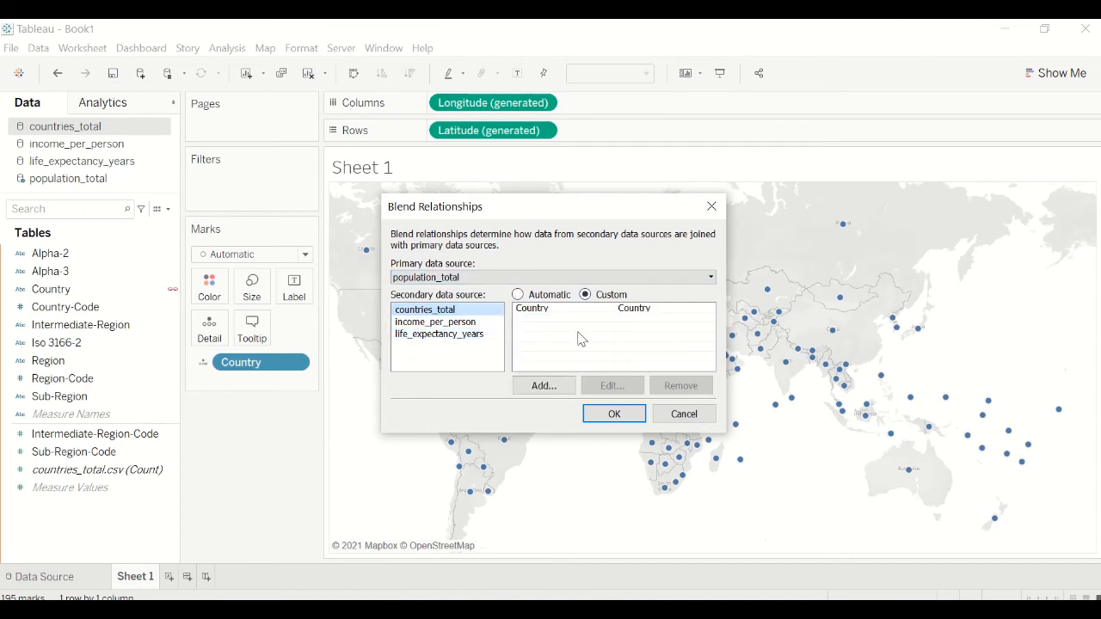
# - Edit the custom field mapping for countries_total, pairing the primary Country field with the secondary Country field
pyautogui.click(561, 311)
pyautogui.click(611, 386)
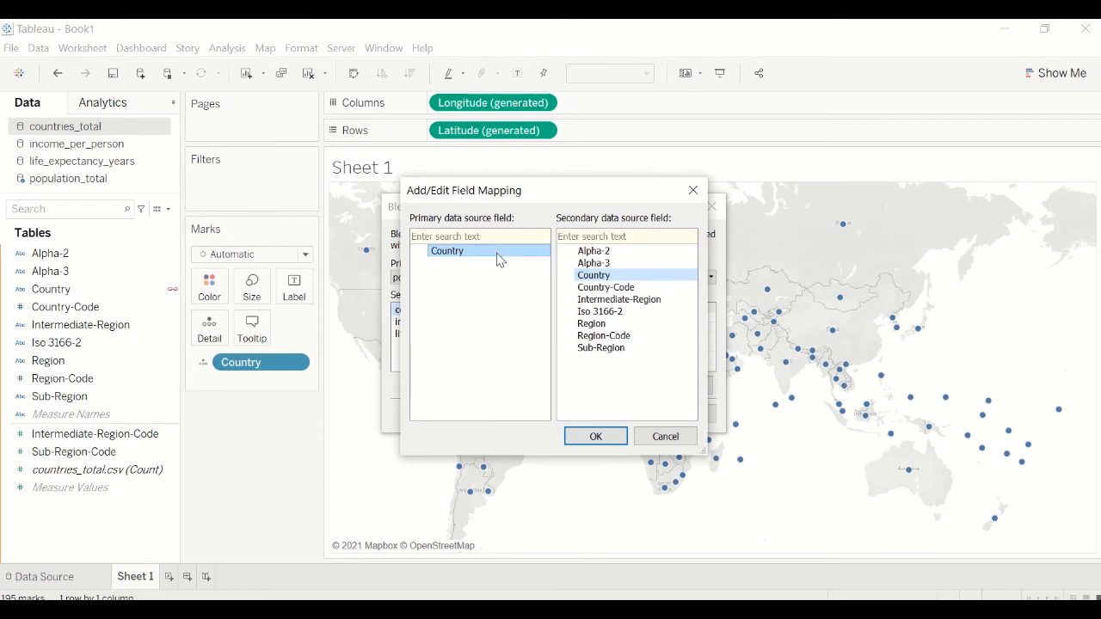
pyautogui.click(607, 289)
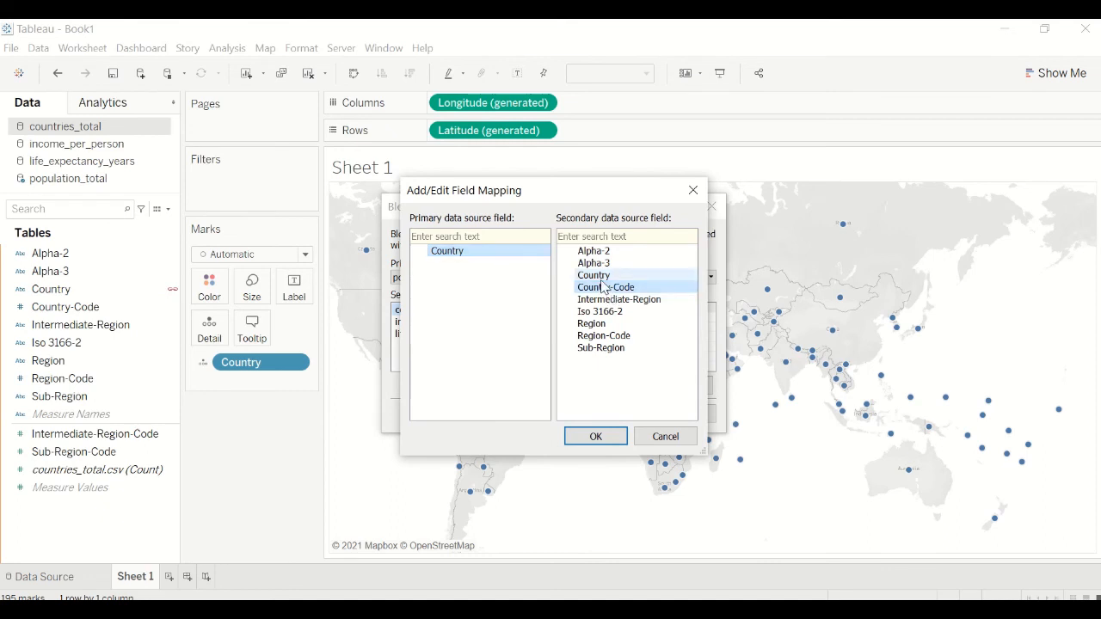
pyautogui.click(603, 336)
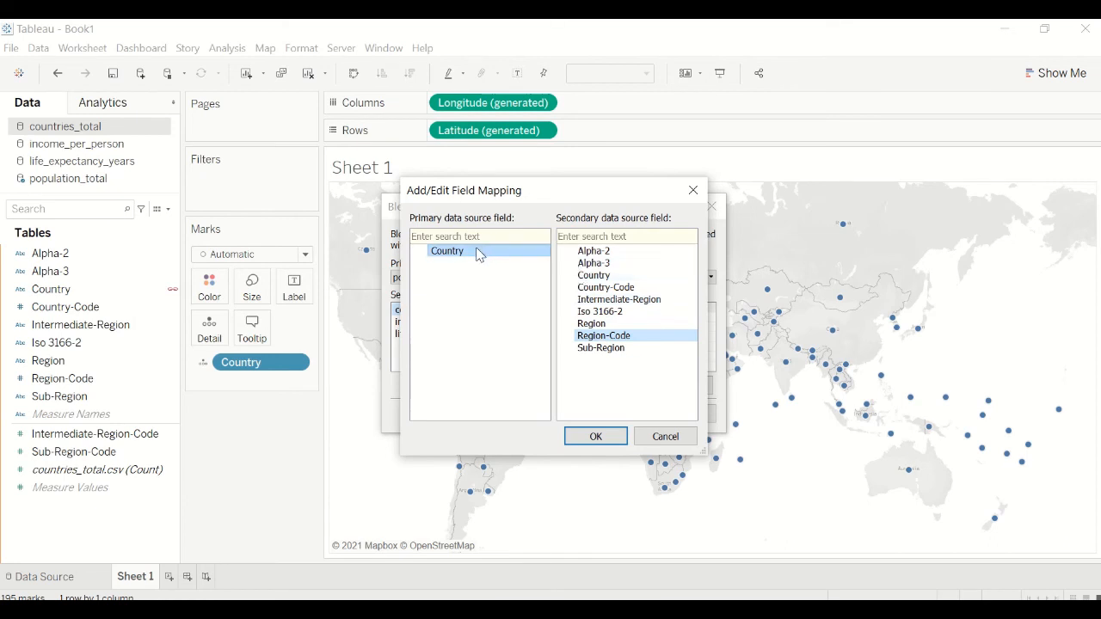
pyautogui.click(598, 276)
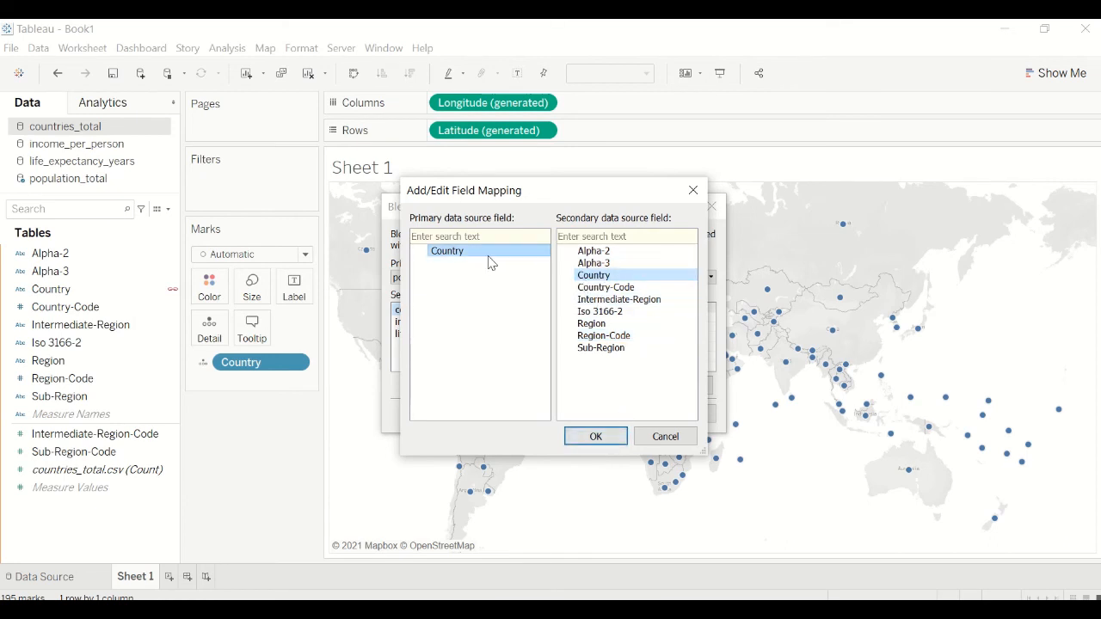
pyautogui.click(605, 437)
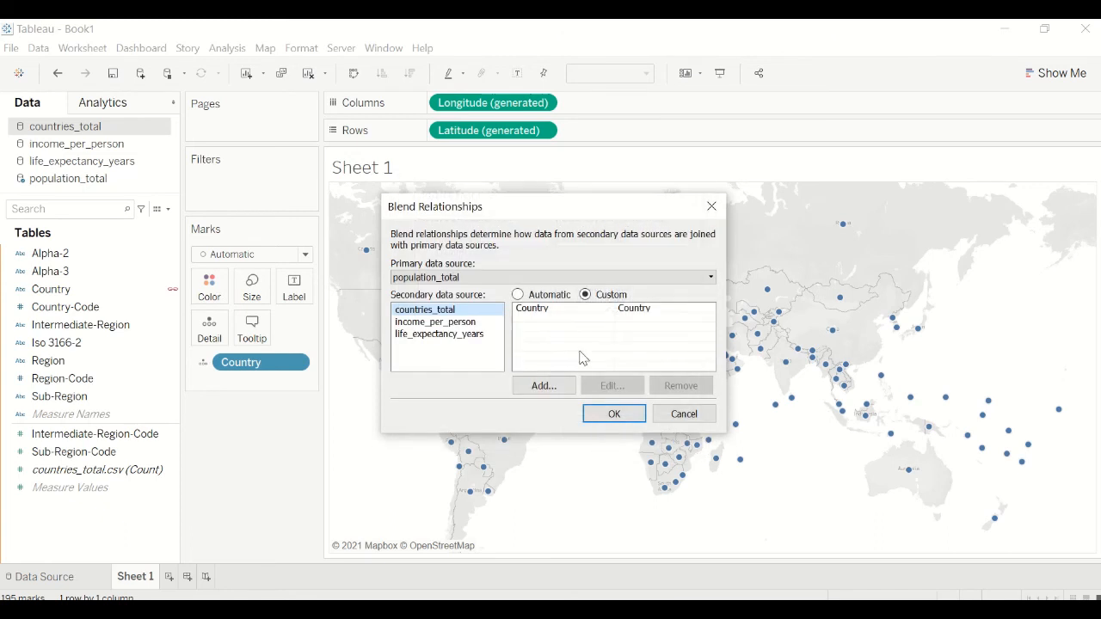
# - Set the income_per_person blend relationship to Custom, mapping Country to Country
pyautogui.click(475, 324)
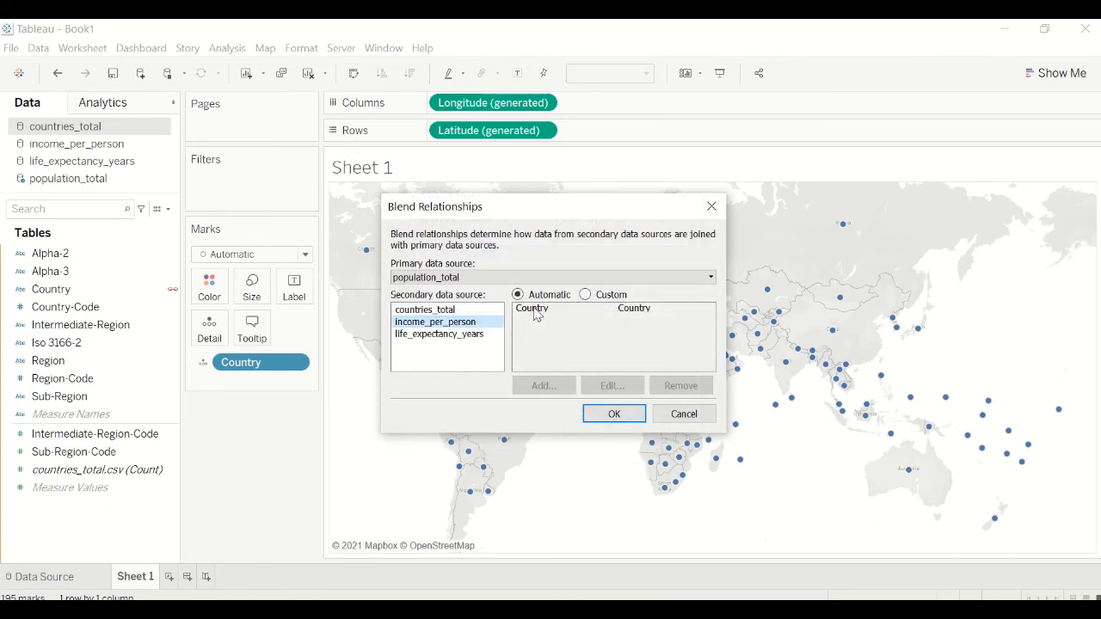
pyautogui.click(585, 294)
pyautogui.click(563, 310)
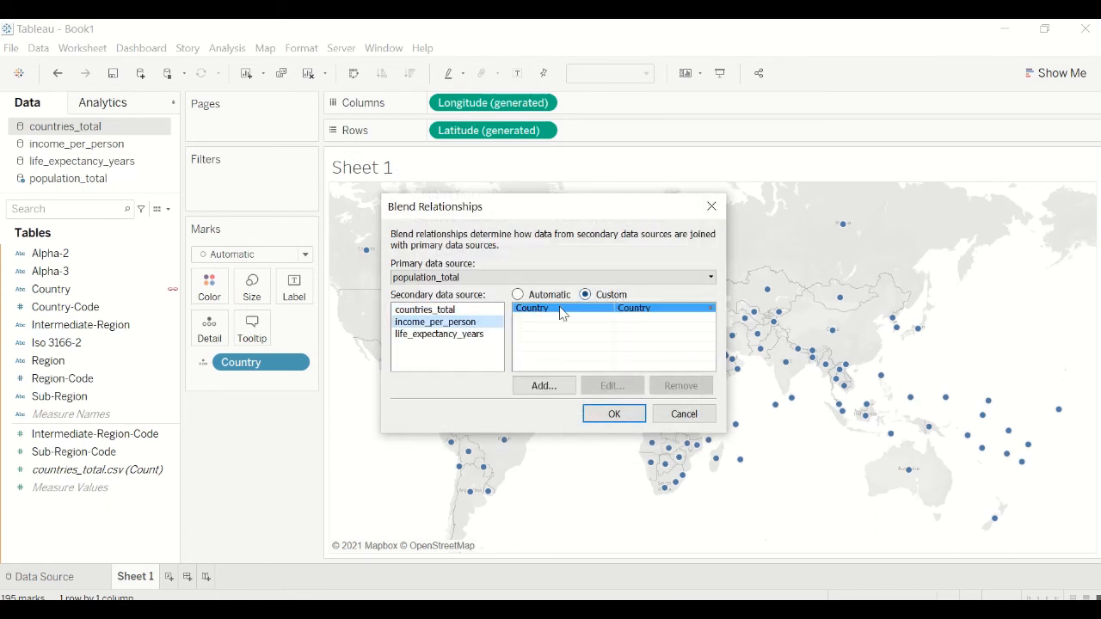
pyautogui.click(607, 387)
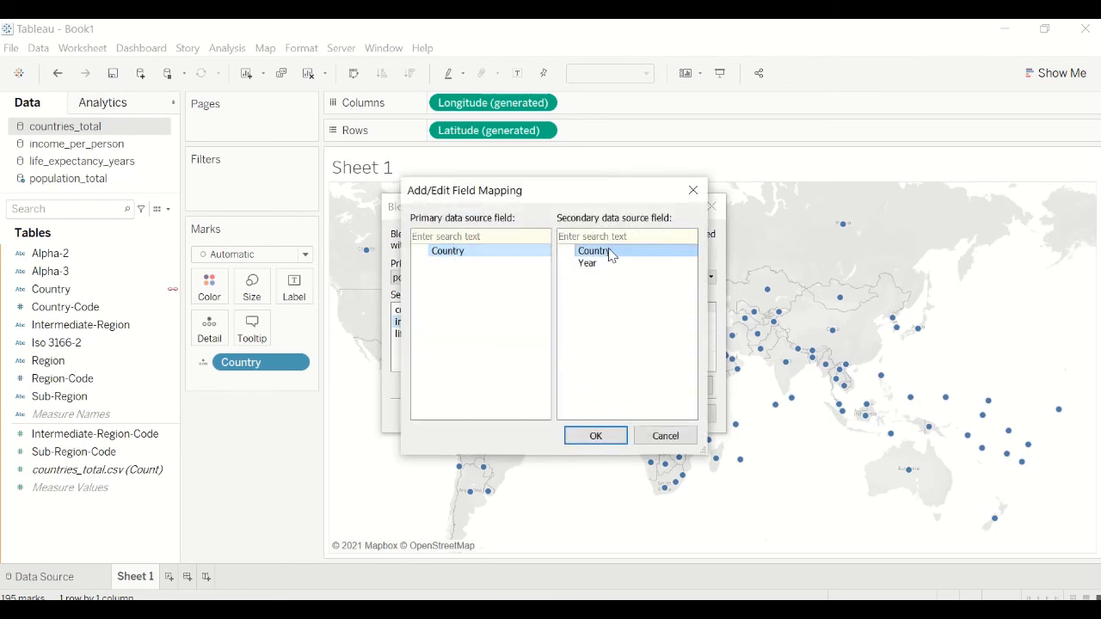
pyautogui.click(612, 436)
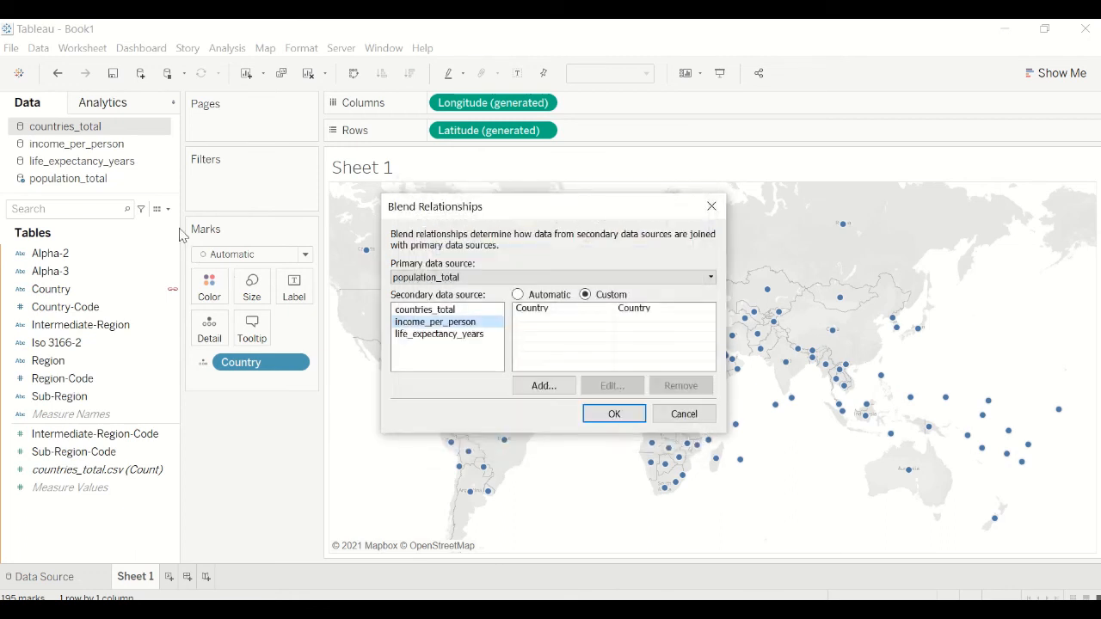
# - Set the life_expectancy_years blend relationship to Custom with Country mapped to Country, and apply all the blend relationships
pyautogui.click(467, 334)
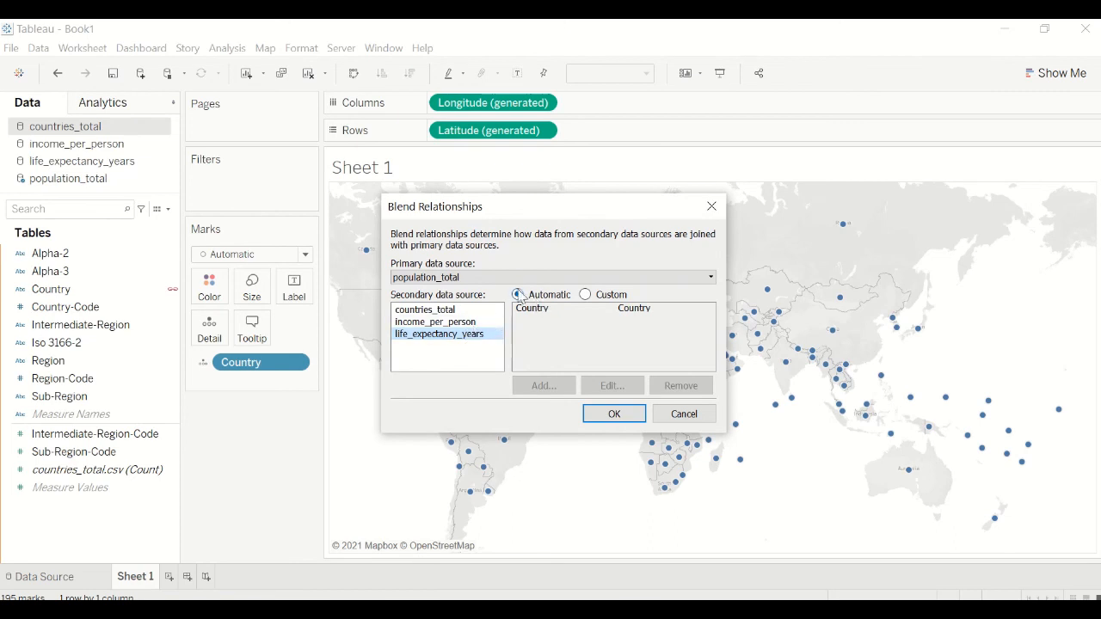
pyautogui.click(586, 295)
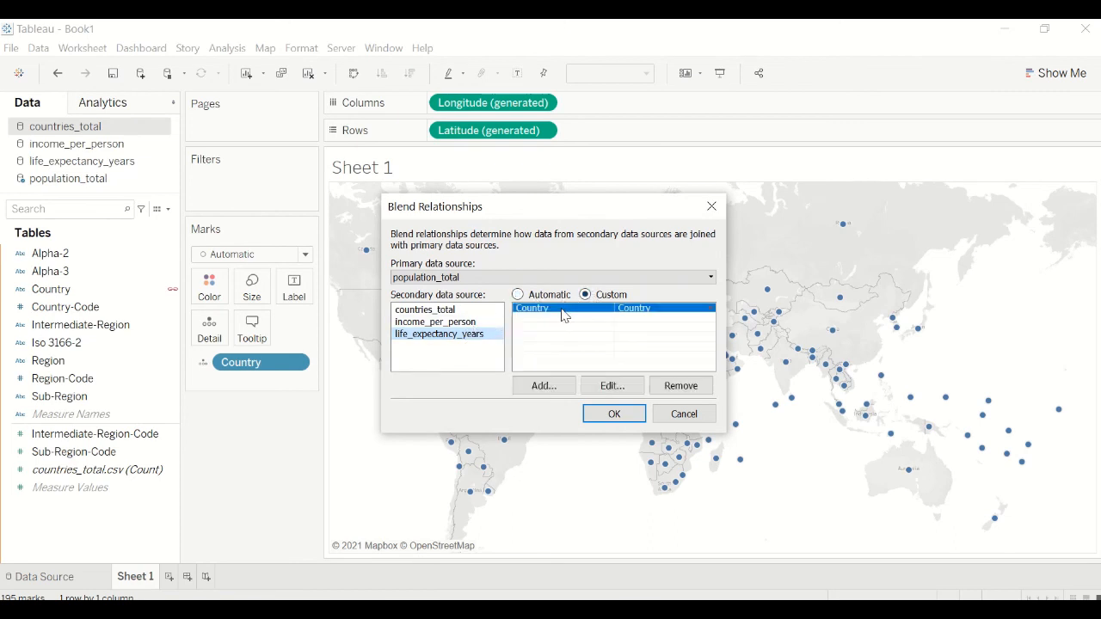
pyautogui.click(606, 384)
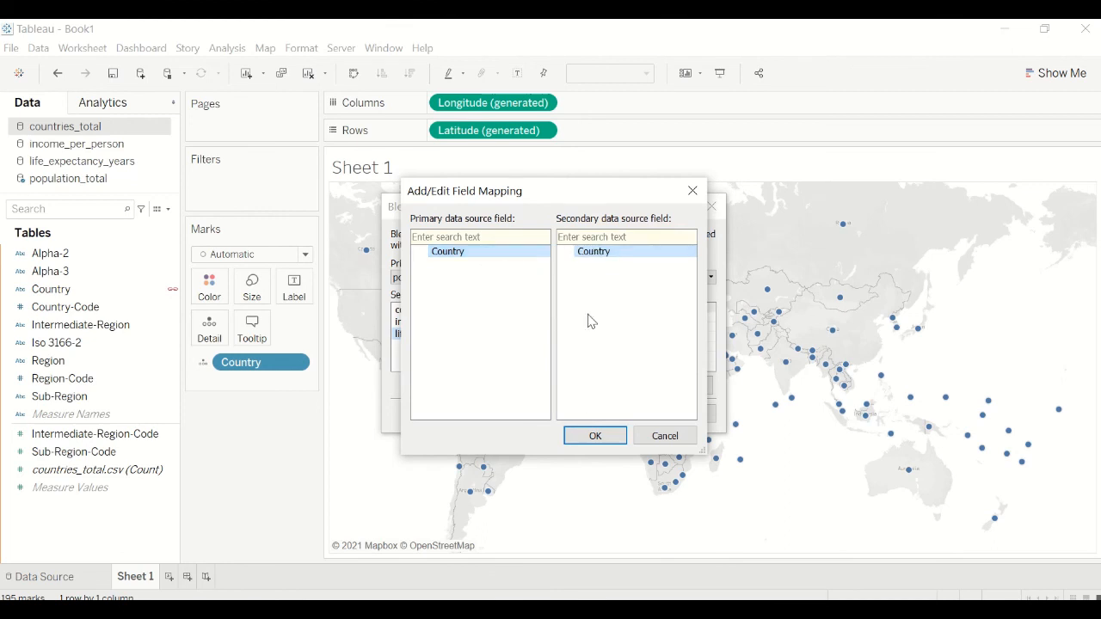
pyautogui.click(592, 436)
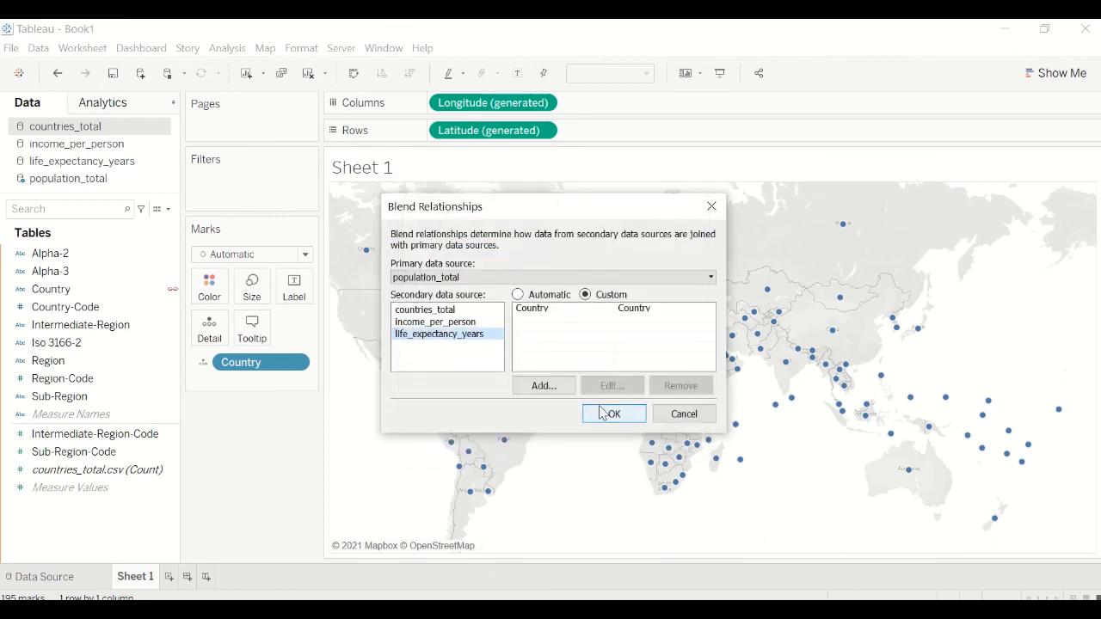
pyautogui.click(610, 416)
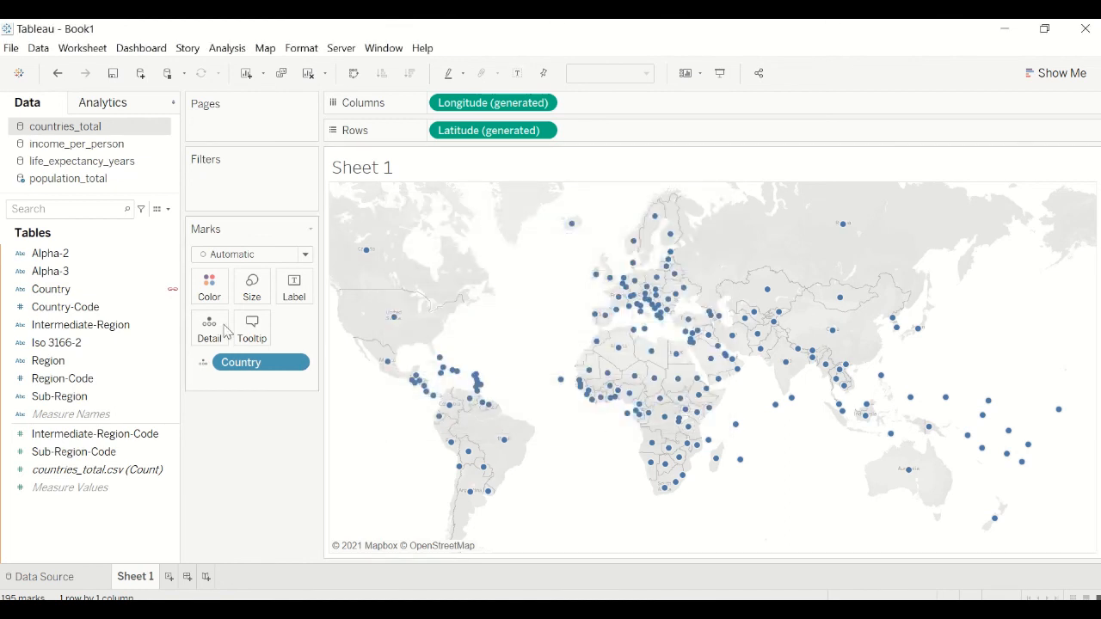
# - Check the Country link in the three secondary data sources and view the Country column in the population_total source data
pyautogui.click(114, 161)
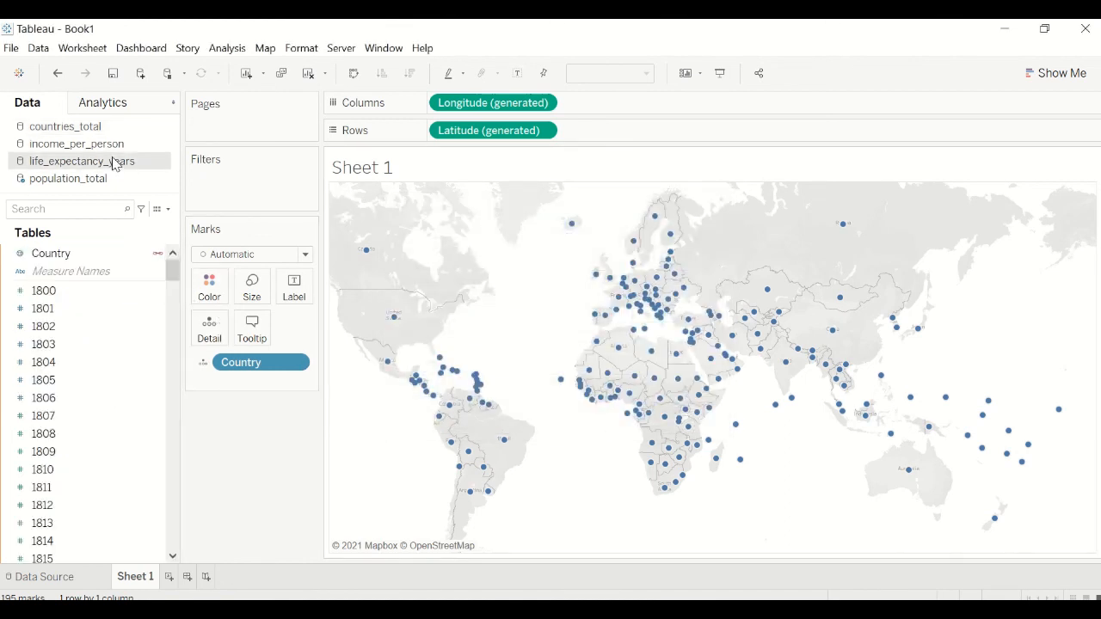
pyautogui.click(110, 144)
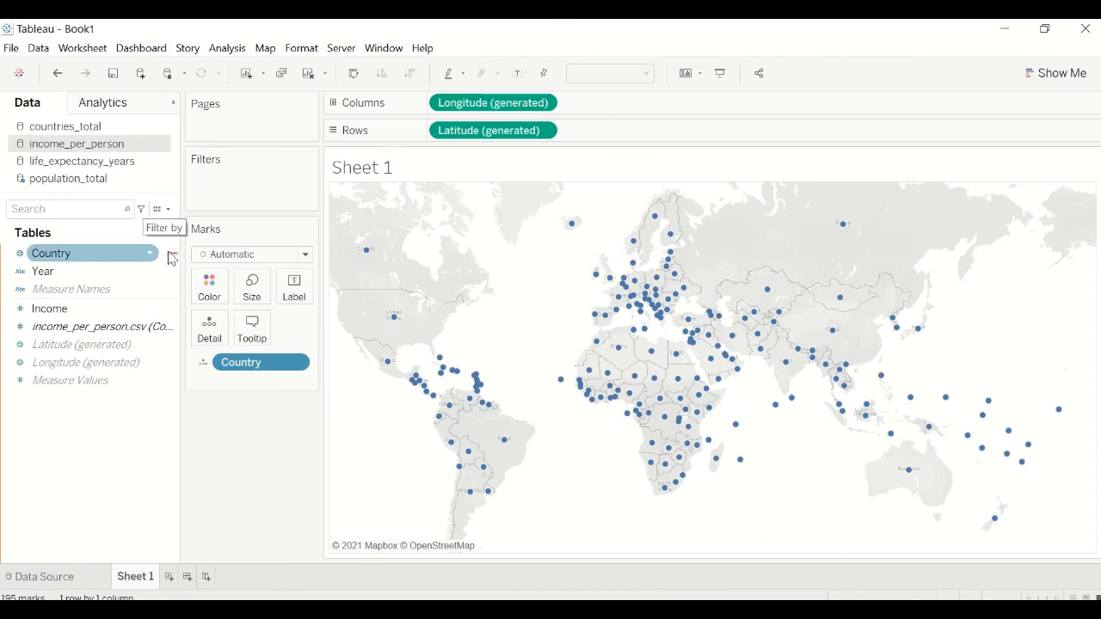
pyautogui.click(97, 129)
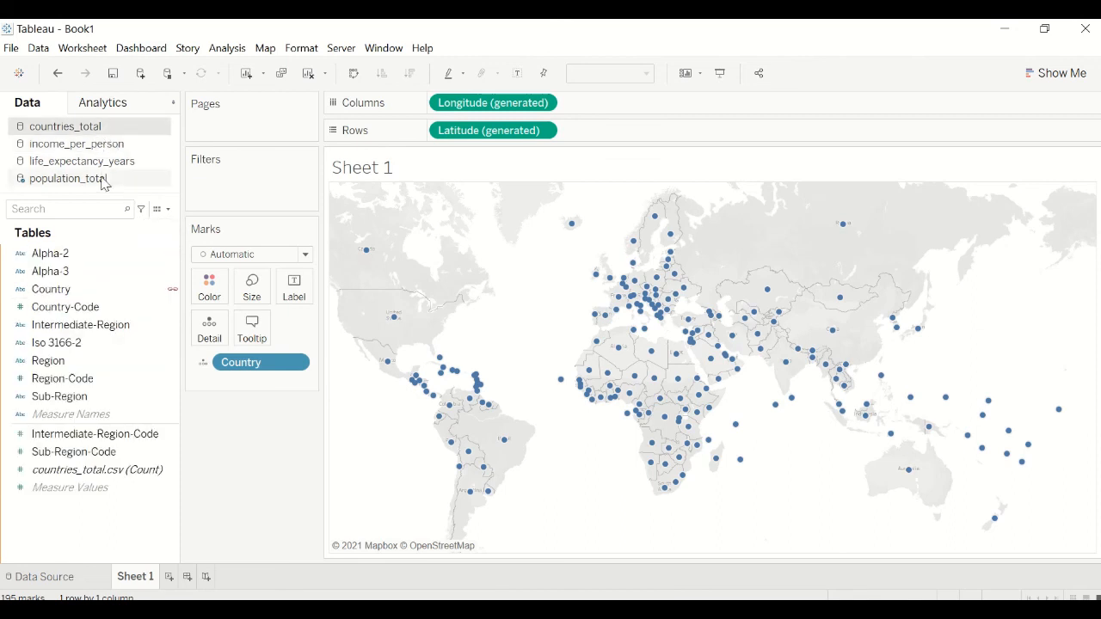
pyautogui.click(103, 180)
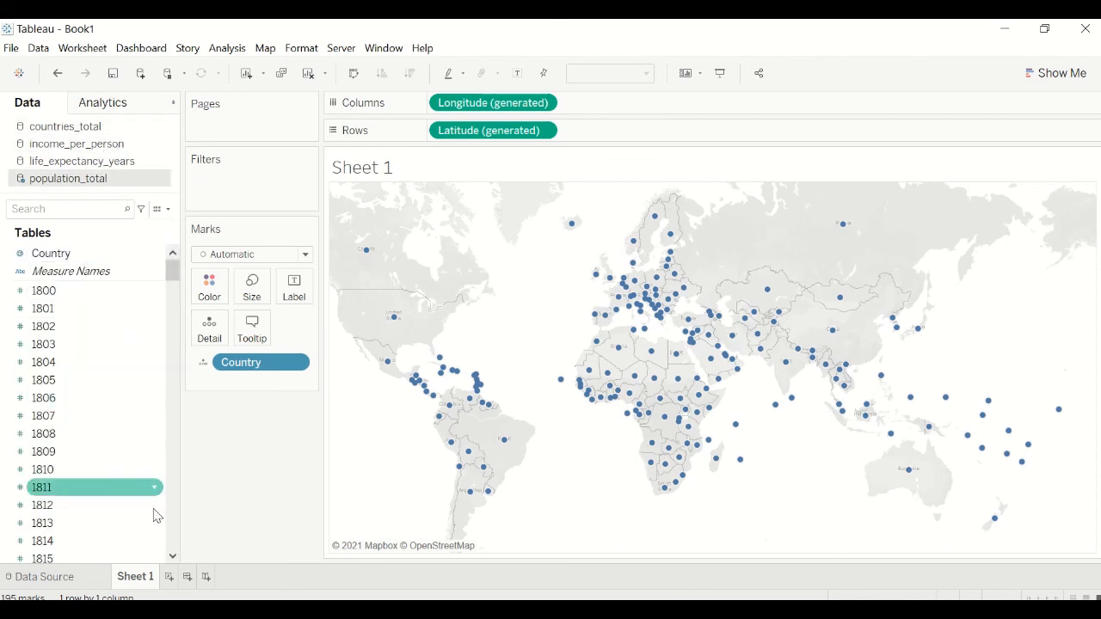
pyautogui.click(90, 583)
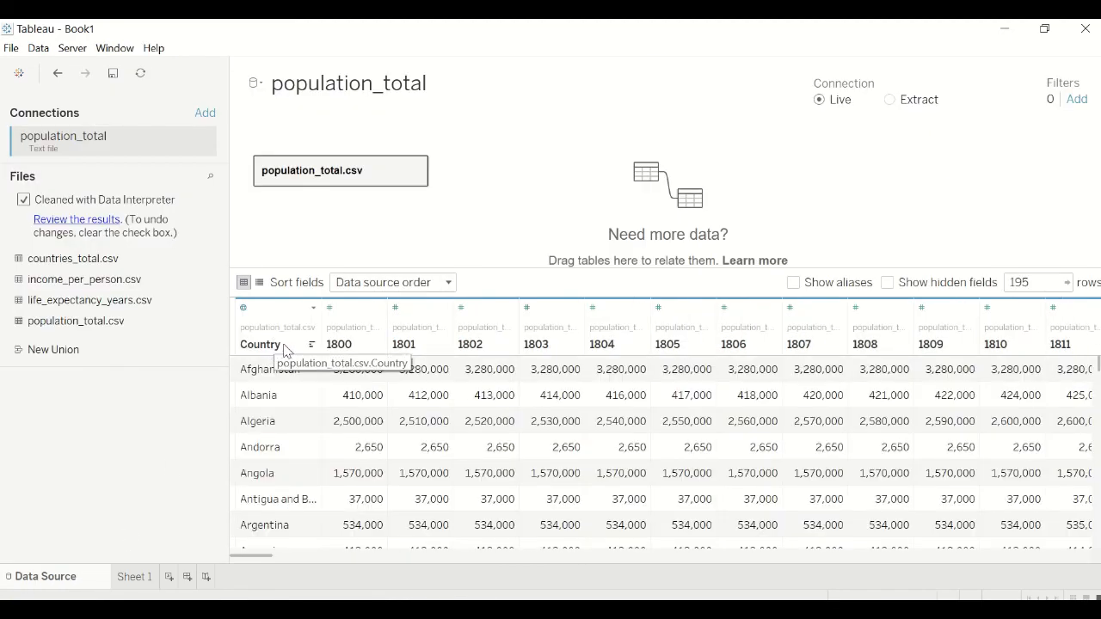
pyautogui.click(139, 578)
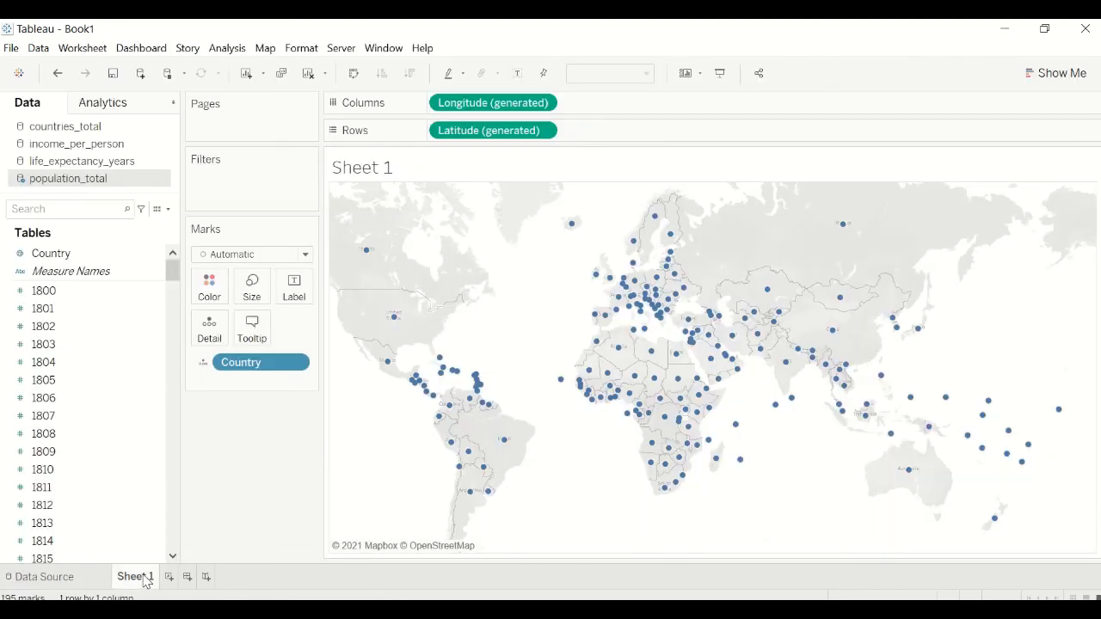
# - Add the Income measure from income_per_person to the Sheet 1 map so it sizes the country marks
pyautogui.click(114, 163)
pyautogui.click(112, 147)
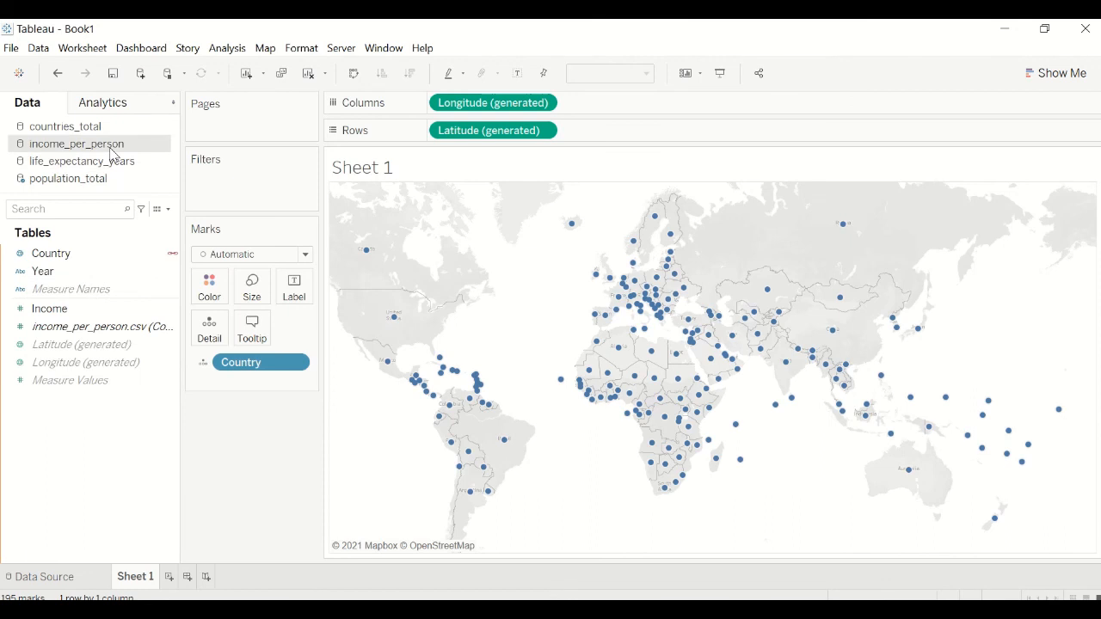
pyautogui.click(69, 312)
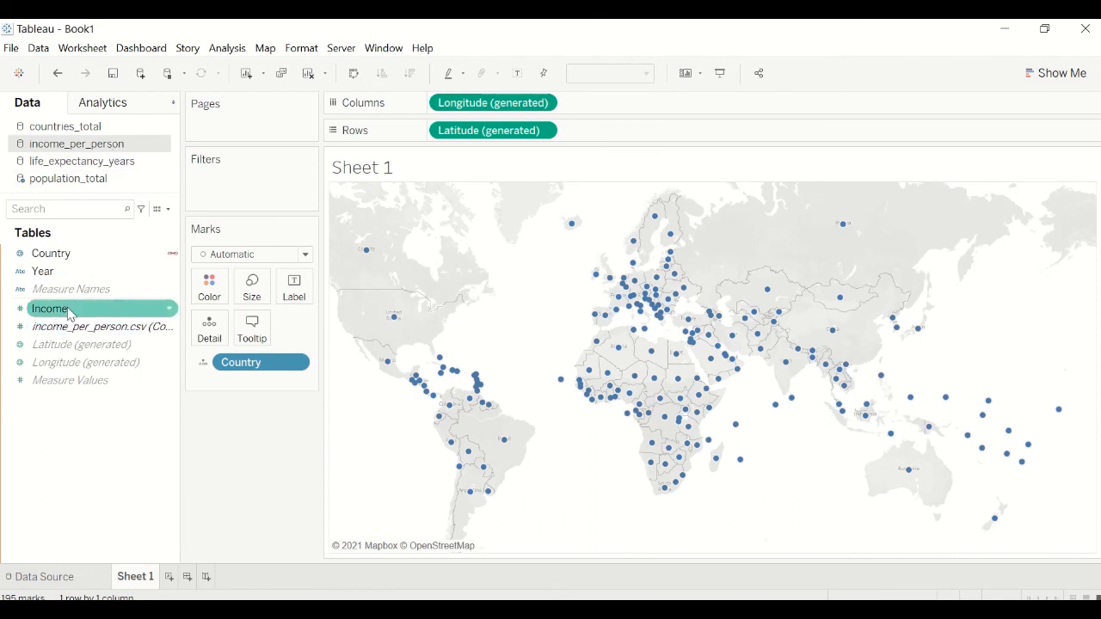
pyautogui.click(65, 312)
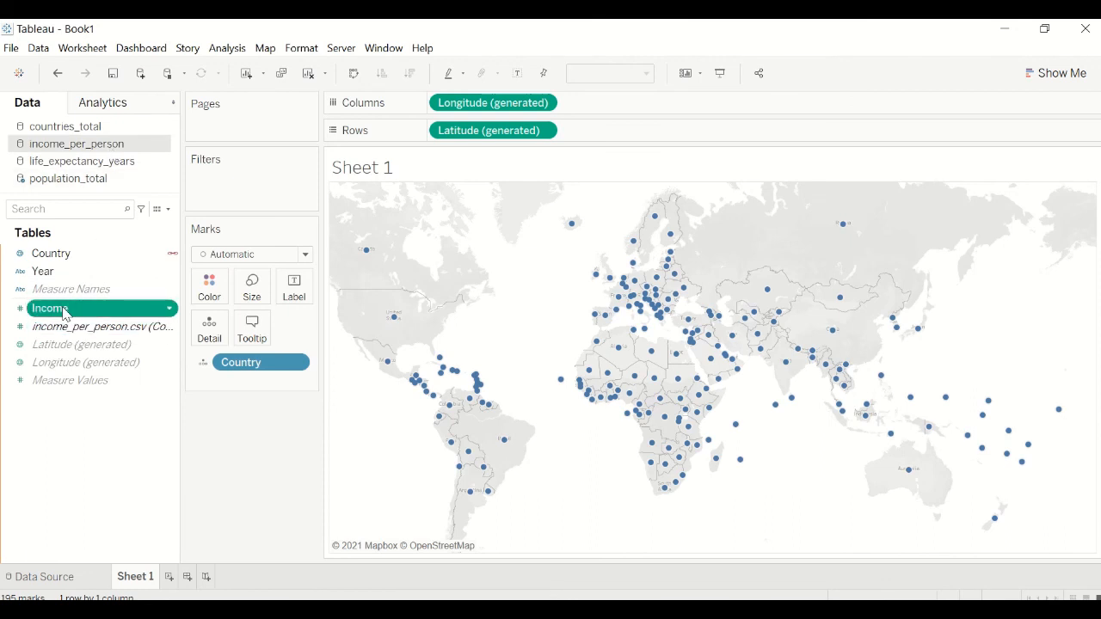
pyautogui.doubleClick(64, 313)
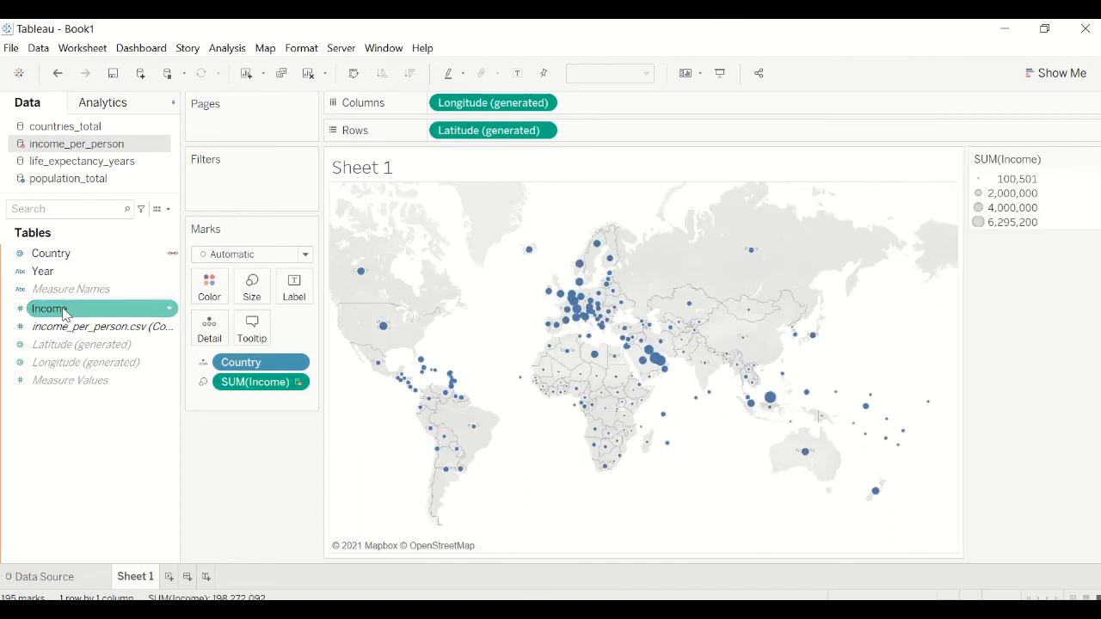